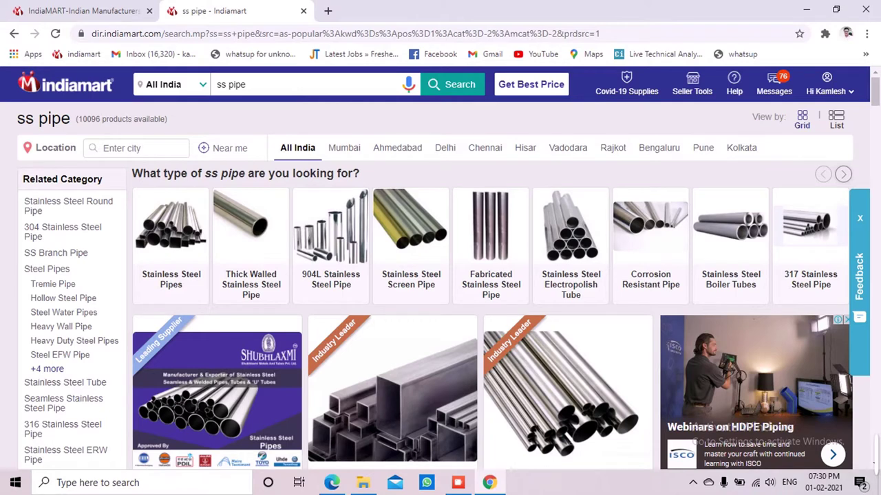
- Glance at the city filter on the 'ss pipe' results, then go to Seller Tools
{"action": "left_click", "coordinate": [103, 148]}
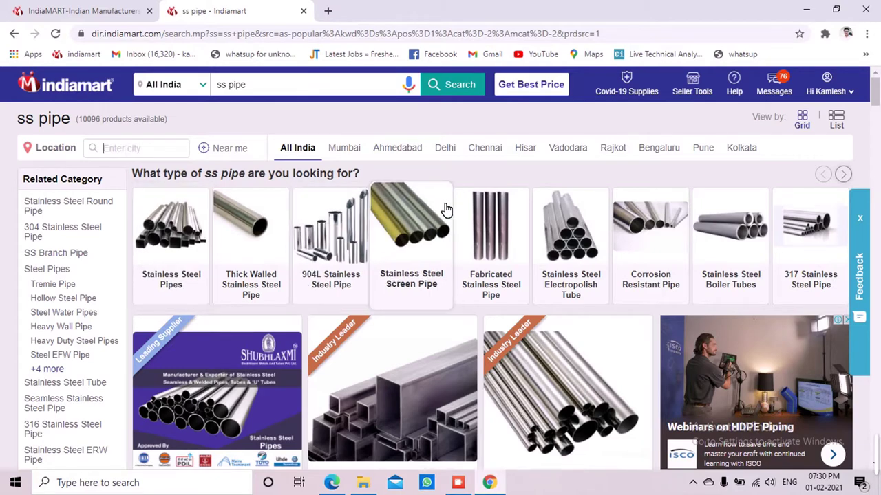
{"action": "scroll", "coordinate": [441, 221], "scroll_direction": "down", "scroll_amount": 1}
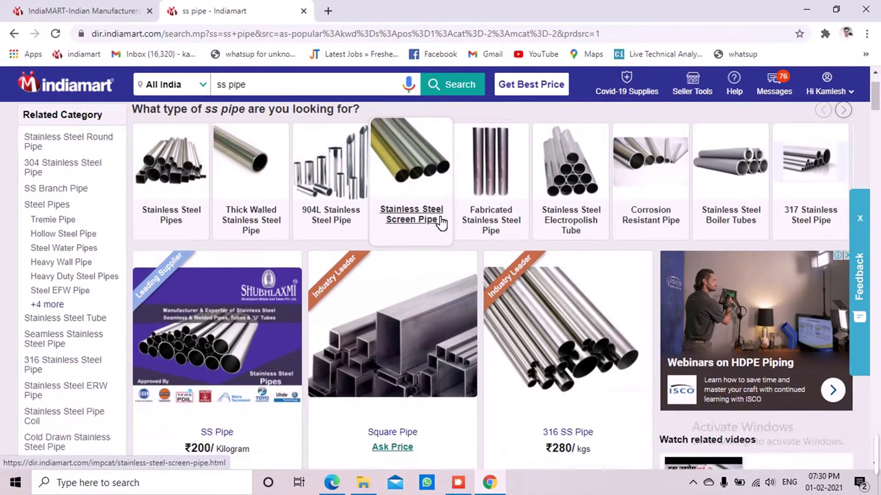
{"action": "scroll", "coordinate": [437, 225], "scroll_direction": "up", "scroll_amount": 1}
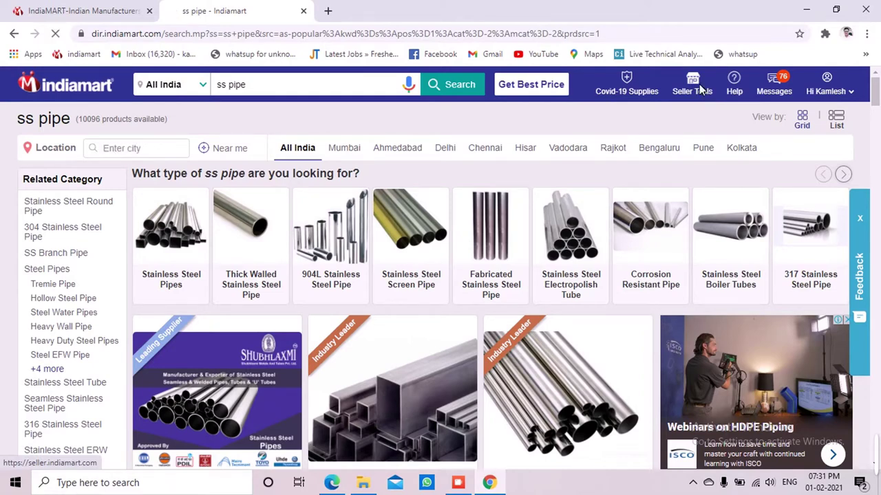
{"action": "left_click", "coordinate": [705, 91]}
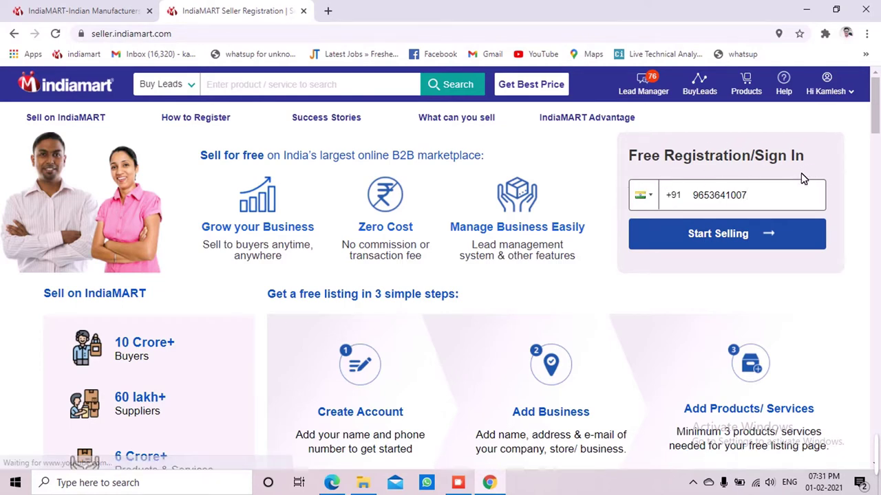
- Choose Start Selling and request an OTP on the registered mobile number
{"action": "left_click", "coordinate": [748, 237]}
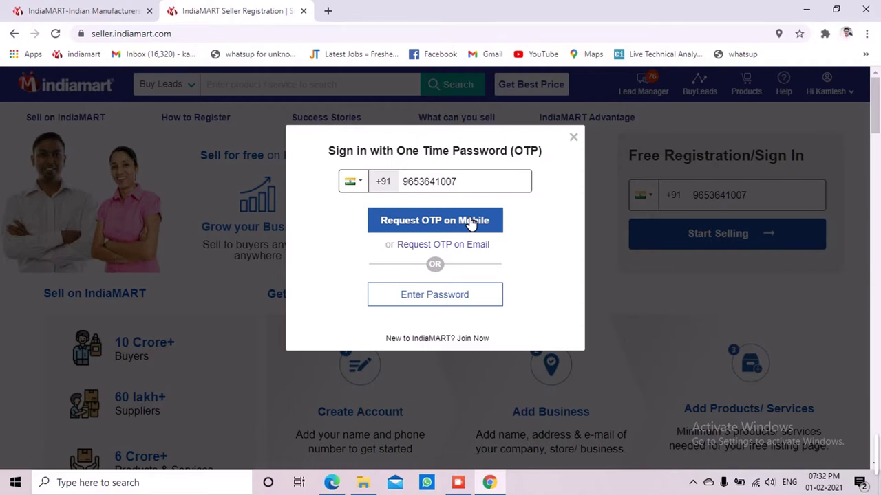
{"action": "left_click", "coordinate": [471, 221]}
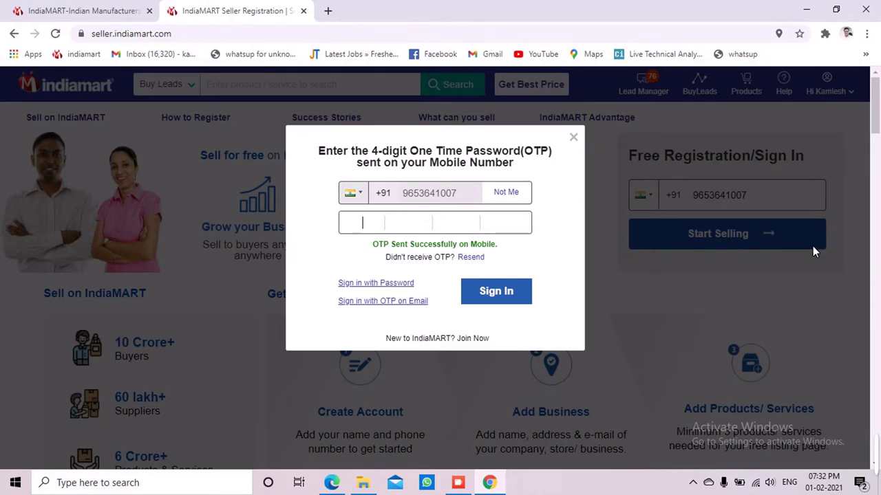
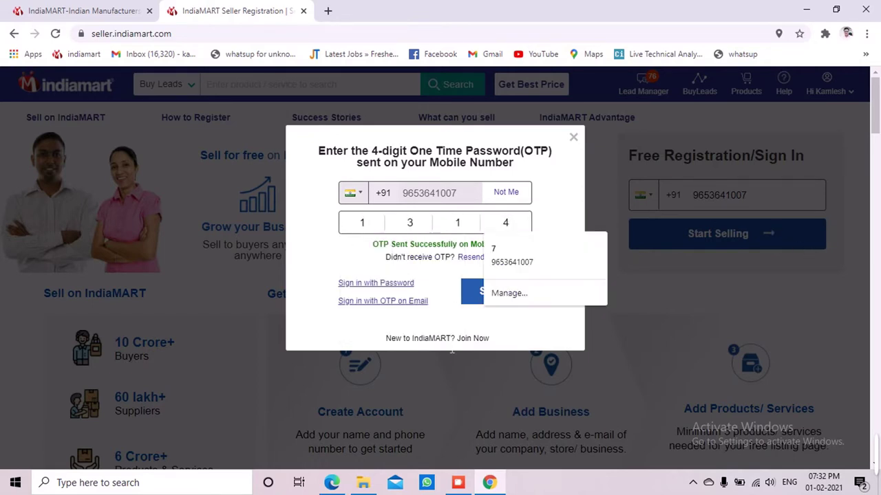
- Enter the 4-digit OTP and sign in to the S L Tools seller account
{"action": "left_click", "coordinate": [492, 298]}
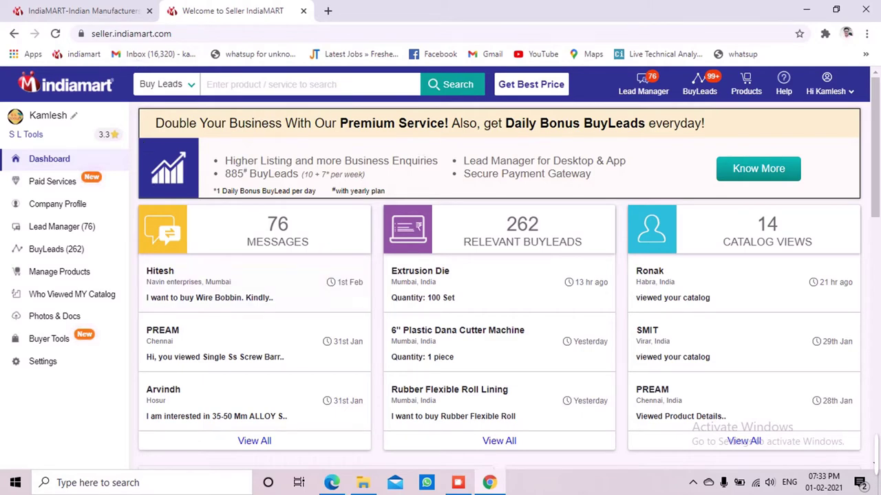
- Go back to the Dashboard and scroll down to Active Services and Business Card
{"action": "scroll", "coordinate": [417, 285], "scroll_direction": "down", "scroll_amount": 2}
{"action": "scroll", "coordinate": [417, 227], "scroll_direction": "up", "scroll_amount": 2}
{"action": "scroll", "coordinate": [558, 173], "scroll_direction": "down", "scroll_amount": 3}
{"action": "scroll", "coordinate": [556, 173], "scroll_direction": "up", "scroll_amount": 3}
{"action": "left_click", "coordinate": [51, 160]}
{"action": "scroll", "coordinate": [492, 303], "scroll_direction": "down", "scroll_amount": 3}
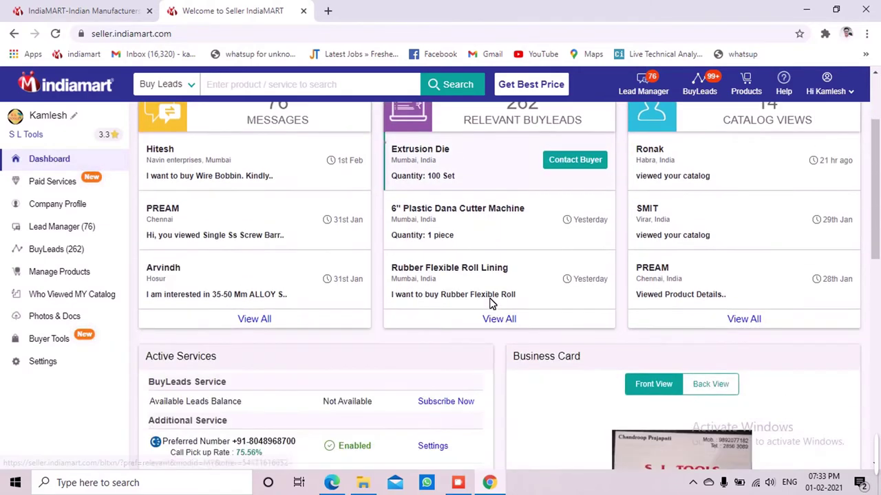
{"action": "scroll", "coordinate": [492, 303], "scroll_direction": "down", "scroll_amount": 1}
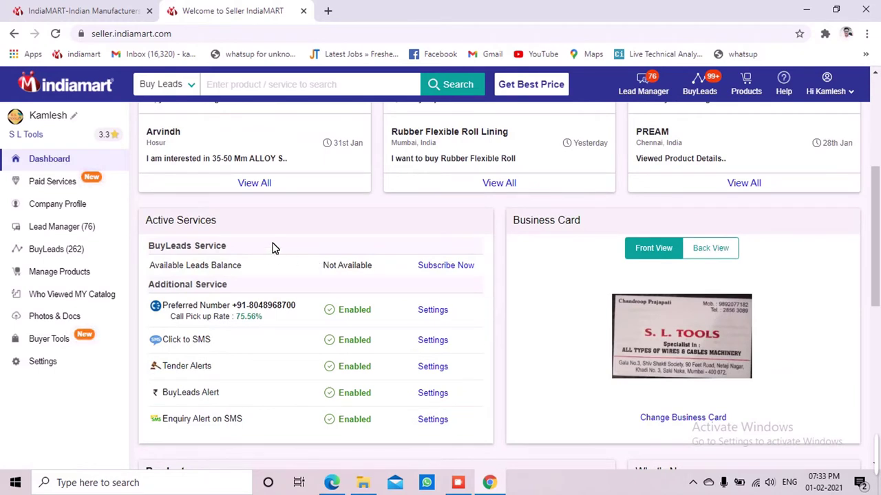
{"action": "scroll", "coordinate": [282, 249], "scroll_direction": "down", "scroll_amount": 1}
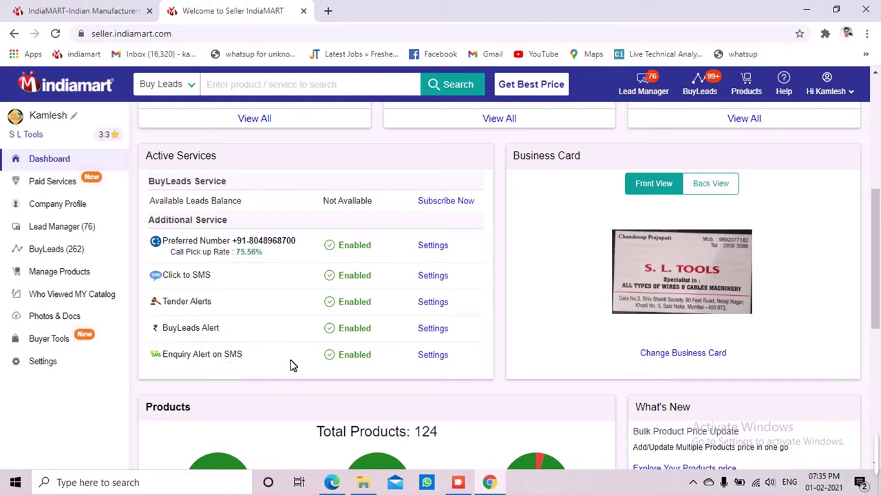
{"action": "scroll", "coordinate": [292, 365], "scroll_direction": "down", "scroll_amount": 4}
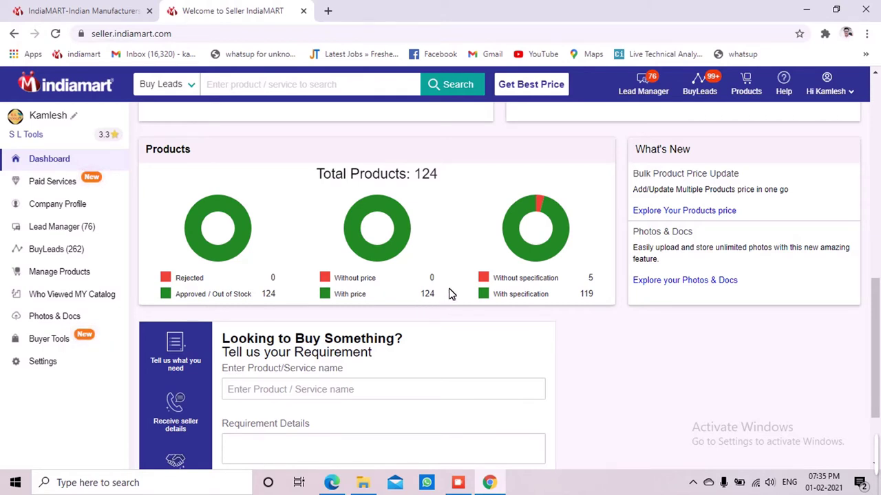
{"action": "scroll", "coordinate": [451, 294], "scroll_direction": "down", "scroll_amount": 1}
{"action": "scroll", "coordinate": [451, 295], "scroll_direction": "up", "scroll_amount": 2}
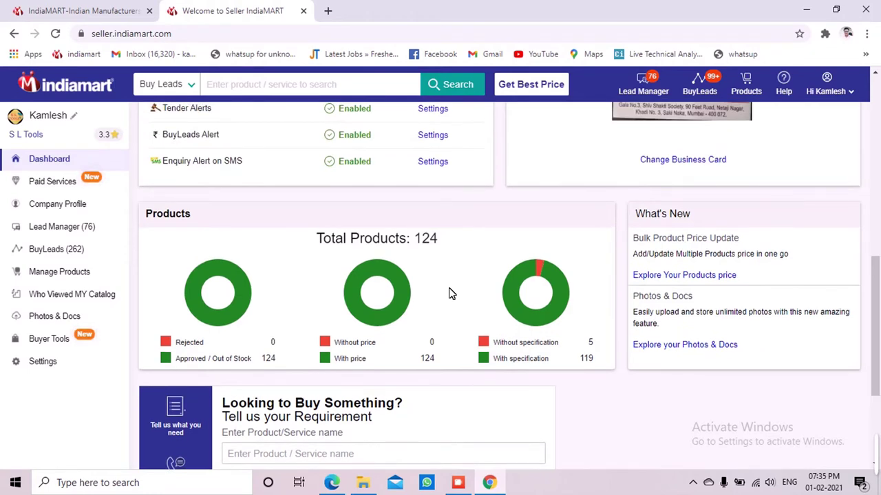
{"action": "scroll", "coordinate": [451, 294], "scroll_direction": "down", "scroll_amount": 4}
{"action": "scroll", "coordinate": [450, 295], "scroll_direction": "up", "scroll_amount": 3}
{"action": "scroll", "coordinate": [451, 295], "scroll_direction": "up", "scroll_amount": 4}
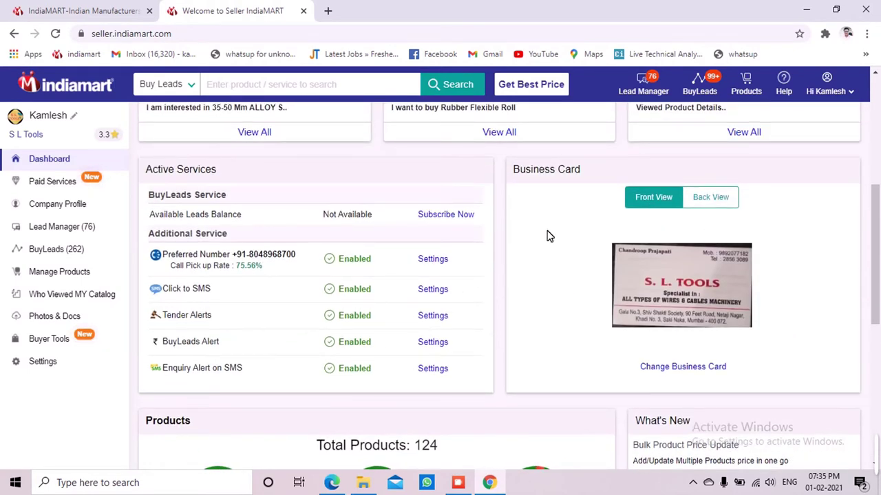
{"action": "left_click", "coordinate": [731, 198]}
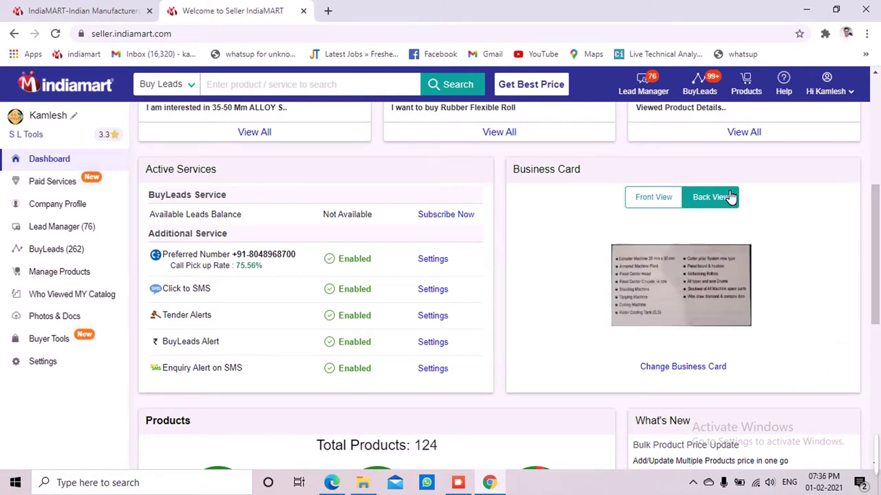
{"action": "left_click", "coordinate": [638, 202]}
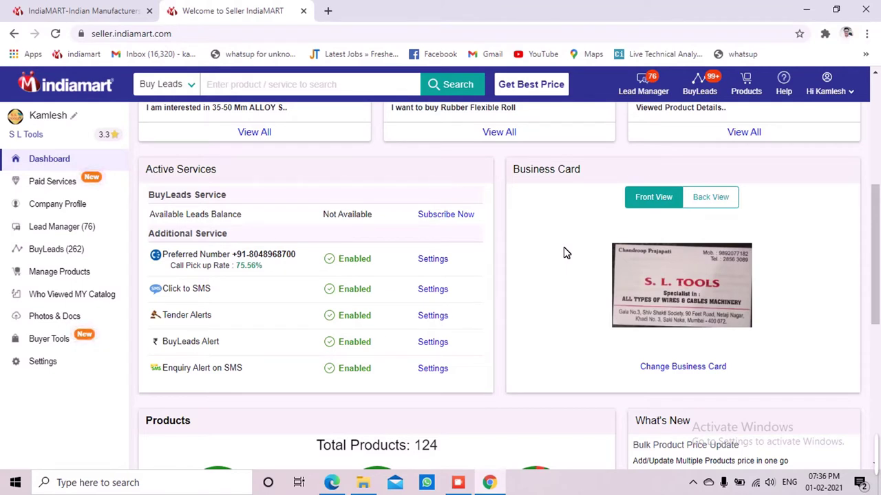
- Open Paid Services and review the paid-plan features and the ₹28,500 Yearly Plan
{"action": "left_click", "coordinate": [58, 188]}
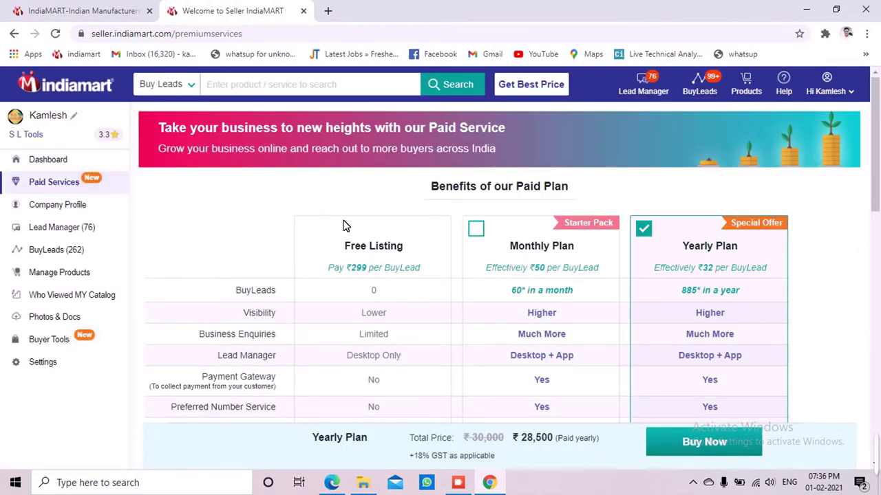
{"action": "scroll", "coordinate": [345, 227], "scroll_direction": "down", "scroll_amount": 1}
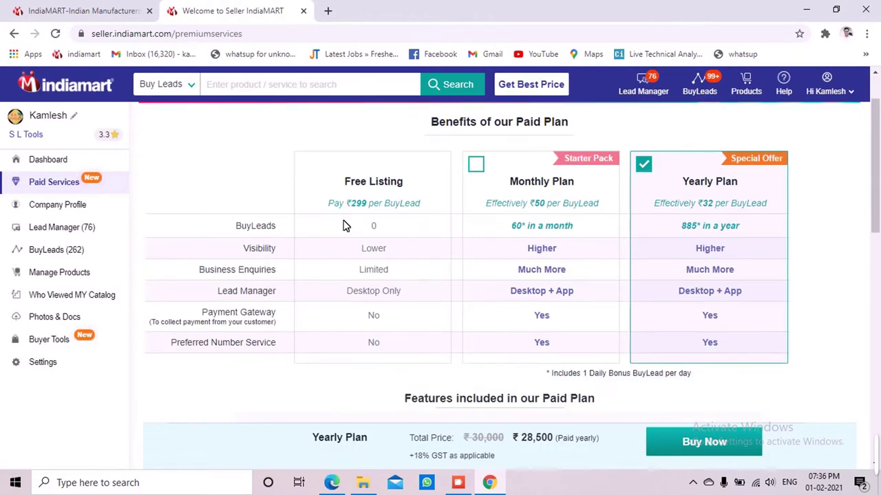
{"action": "scroll", "coordinate": [345, 226], "scroll_direction": "down", "scroll_amount": 1}
{"action": "scroll", "coordinate": [345, 227], "scroll_direction": "up", "scroll_amount": 1}
{"action": "scroll", "coordinate": [488, 246], "scroll_direction": "down", "scroll_amount": 2}
{"action": "scroll", "coordinate": [500, 267], "scroll_direction": "down", "scroll_amount": 1}
{"action": "scroll", "coordinate": [500, 267], "scroll_direction": "up", "scroll_amount": 3}
{"action": "scroll", "coordinate": [633, 245], "scroll_direction": "down", "scroll_amount": 4}
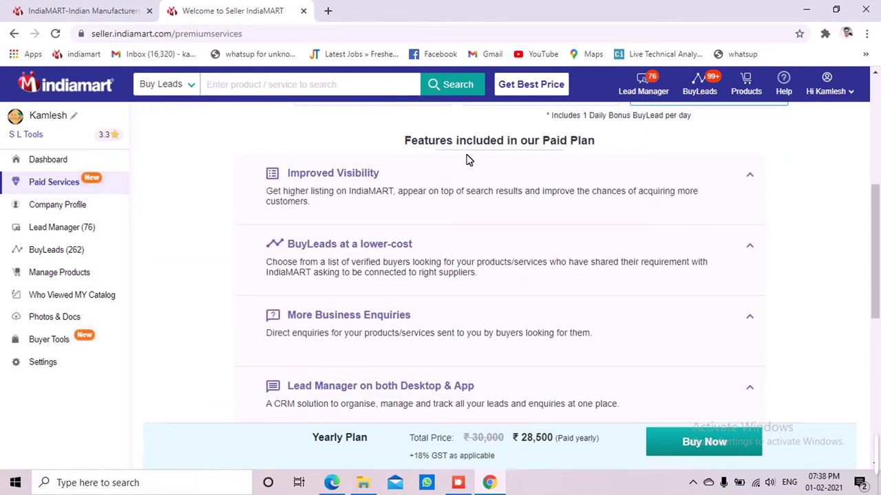
{"action": "scroll", "coordinate": [472, 227], "scroll_direction": "down", "scroll_amount": 2}
{"action": "scroll", "coordinate": [472, 227], "scroll_direction": "down", "scroll_amount": 1}
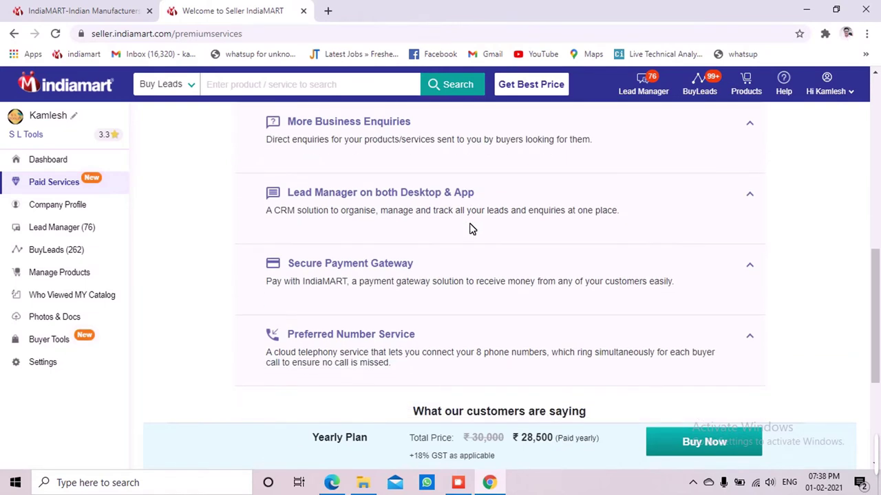
- Open Company Profile and review its contact information plus the Warehouse and Regd. Office contacts
{"action": "left_click", "coordinate": [70, 205]}
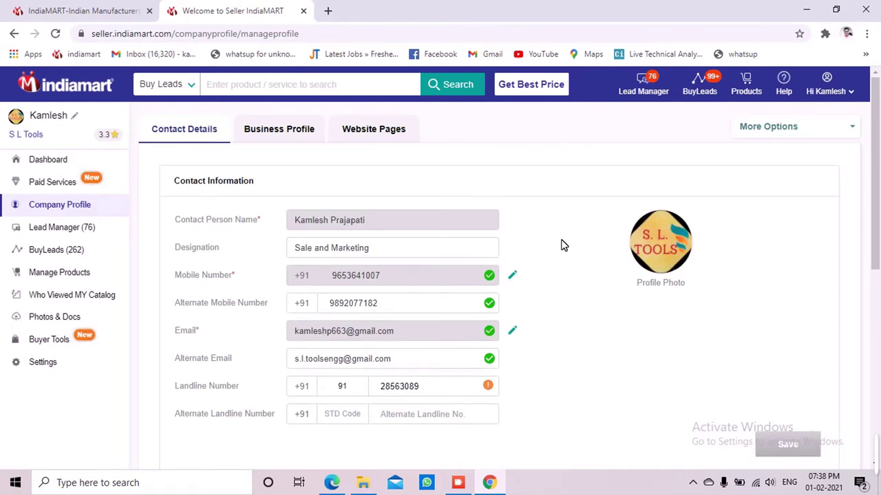
{"action": "scroll", "coordinate": [402, 239], "scroll_direction": "down", "scroll_amount": 1}
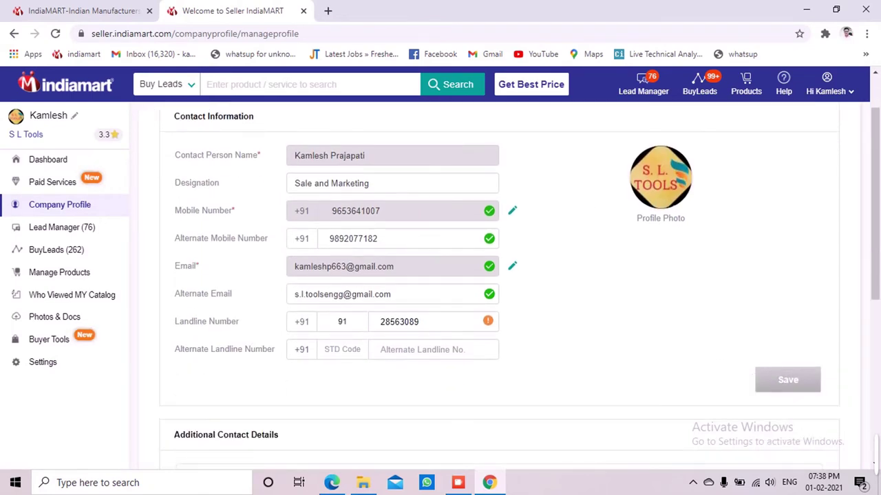
{"action": "scroll", "coordinate": [411, 278], "scroll_direction": "down", "scroll_amount": 2}
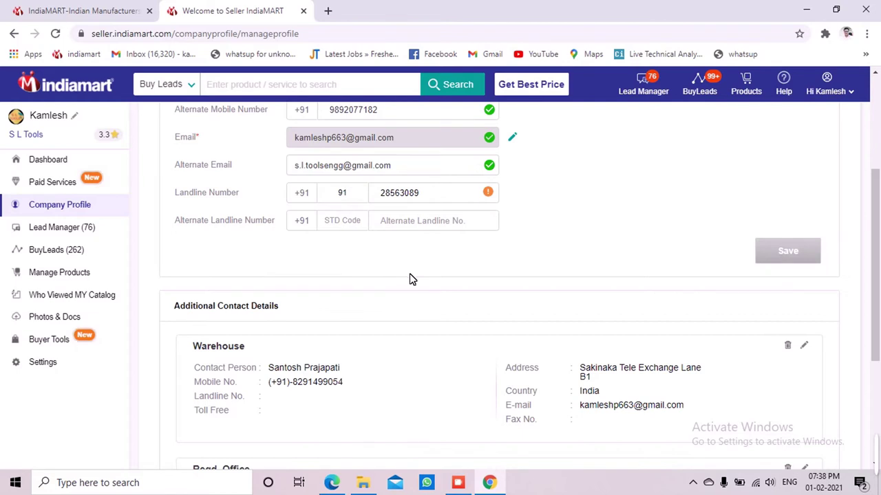
{"action": "scroll", "coordinate": [411, 278], "scroll_direction": "down", "scroll_amount": 3}
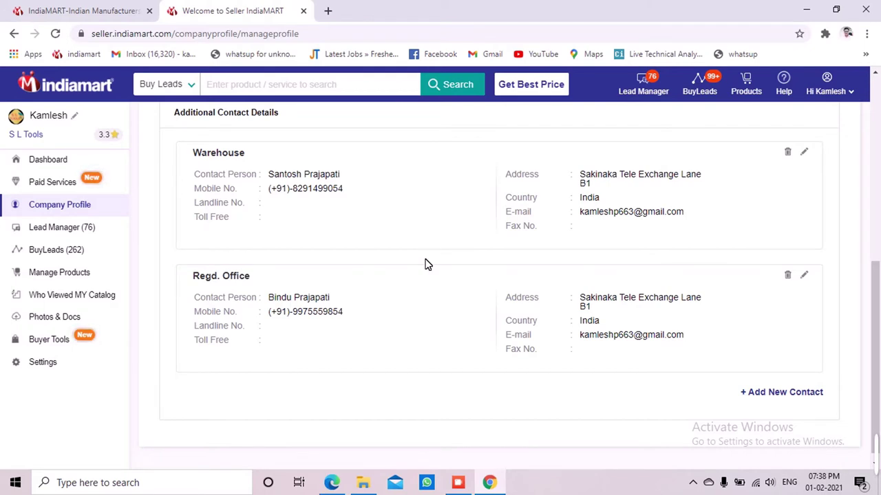
{"action": "scroll", "coordinate": [423, 288], "scroll_direction": "down", "scroll_amount": 1}
{"action": "scroll", "coordinate": [413, 282], "scroll_direction": "up", "scroll_amount": 2}
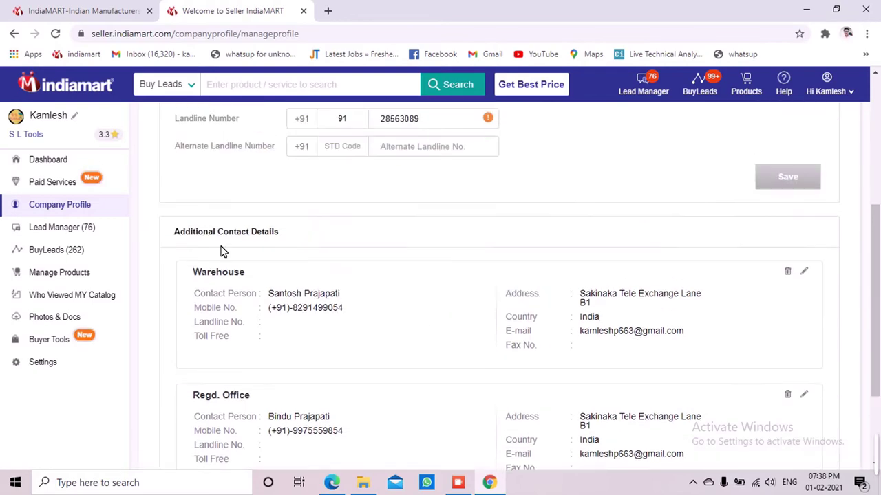
{"action": "left_click", "coordinate": [60, 229]}
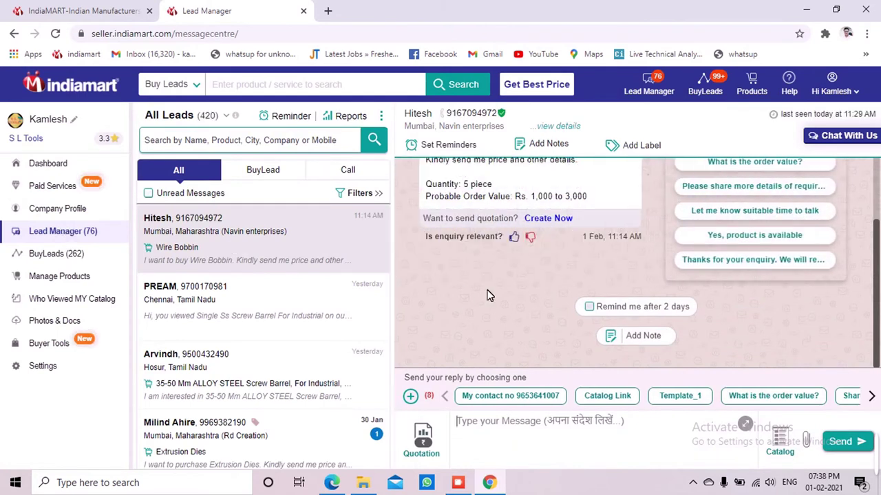
- Switch the Lead Manager list from Received Leads to My Posted Leads
{"action": "scroll", "coordinate": [488, 295], "scroll_direction": "up", "scroll_amount": 2}
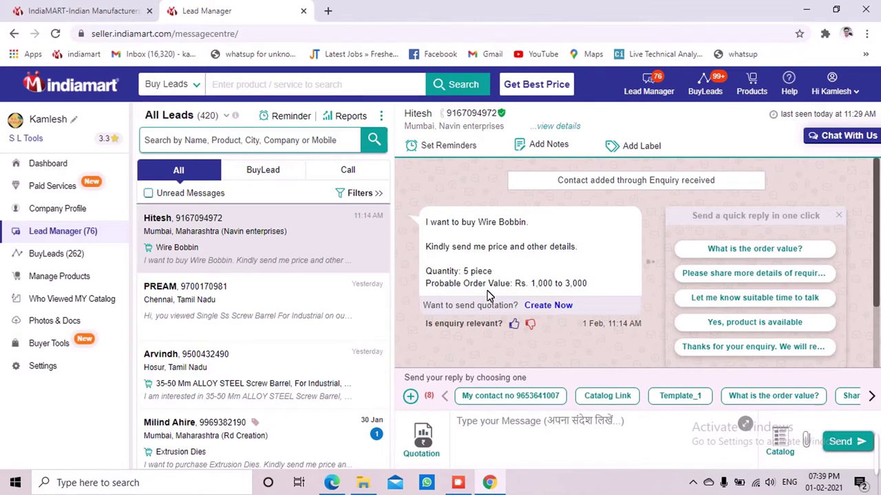
{"action": "left_click", "coordinate": [233, 120]}
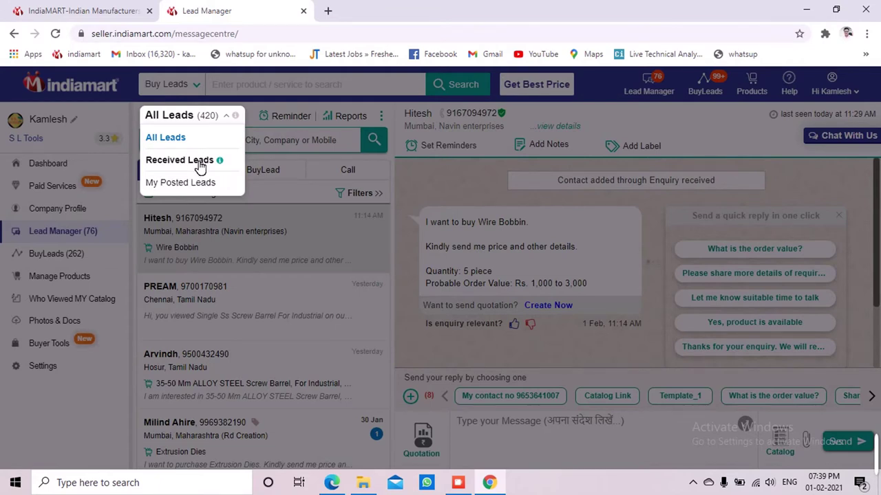
{"action": "left_click", "coordinate": [197, 166]}
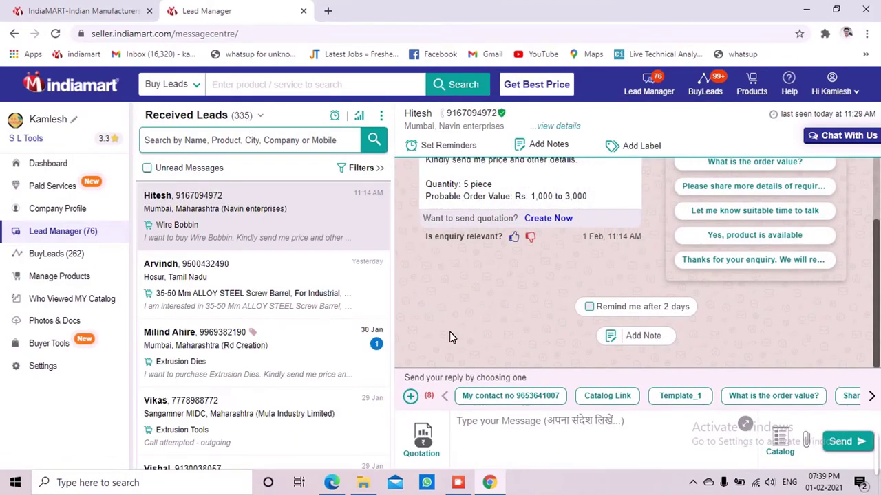
{"action": "left_click", "coordinate": [259, 116]}
{"action": "left_click", "coordinate": [230, 184]}
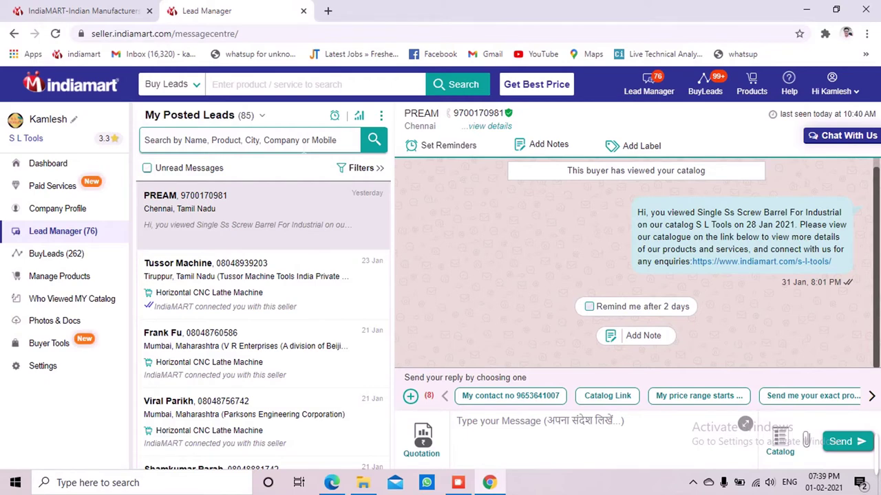
- Dismiss the phone-number suggestions in the lead search and view the Chennai buyer's full details
{"action": "scroll", "coordinate": [259, 357], "scroll_direction": "down", "scroll_amount": 2}
{"action": "scroll", "coordinate": [300, 193], "scroll_direction": "up", "scroll_amount": 2}
{"action": "left_click", "coordinate": [206, 140]}
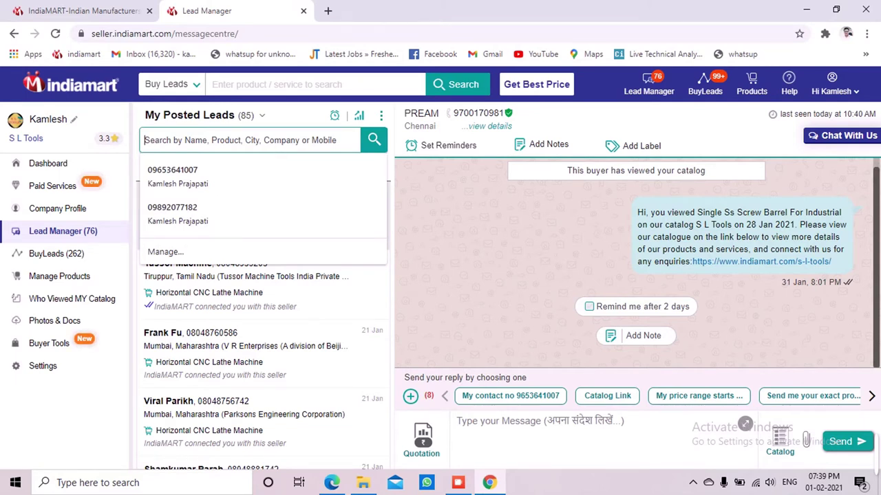
{"action": "left_click", "coordinate": [442, 278]}
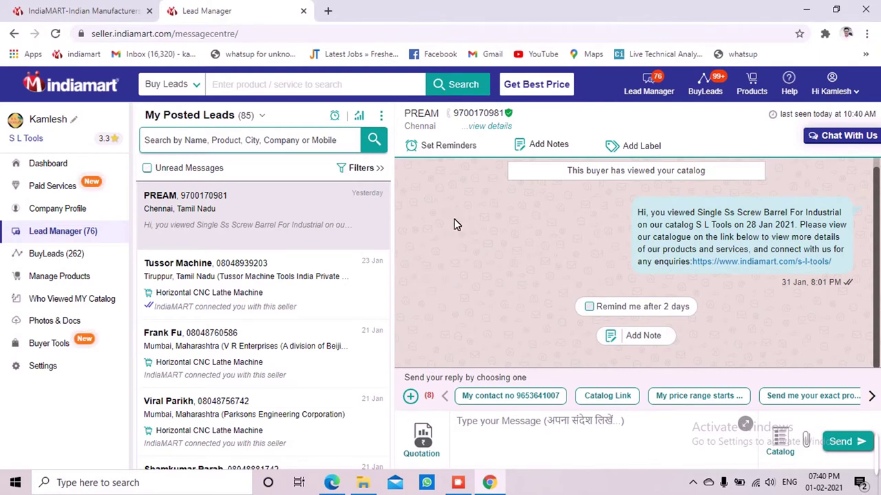
{"action": "left_click", "coordinate": [499, 128]}
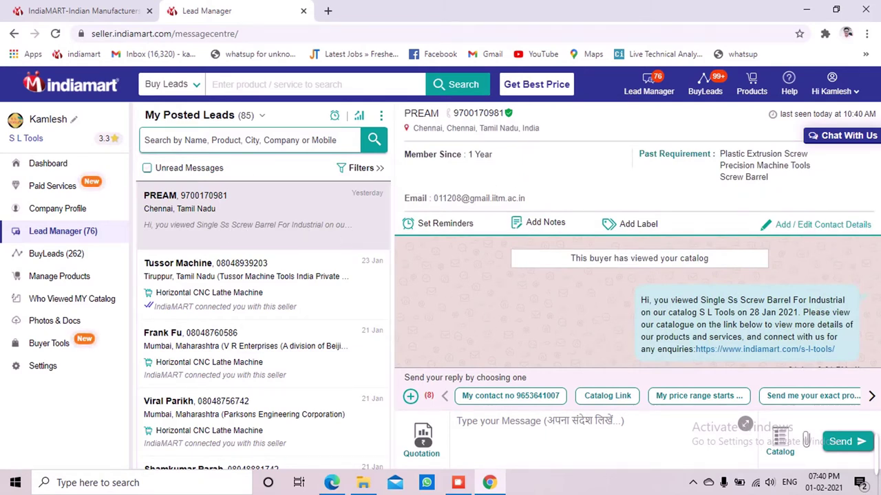
{"action": "left_click", "coordinate": [263, 118]}
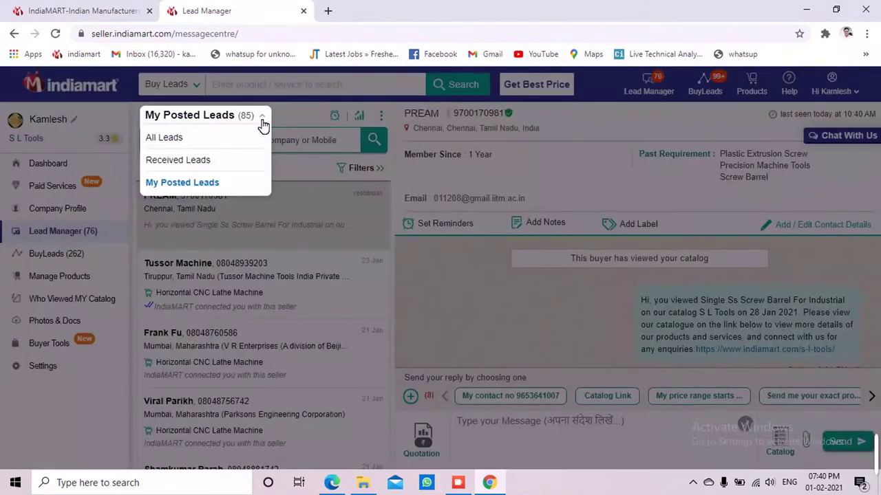
- Switch back to Received Leads and view the Wire Bobbin, screw barrel and Extrusion Tools buyers' details
{"action": "left_click", "coordinate": [195, 161]}
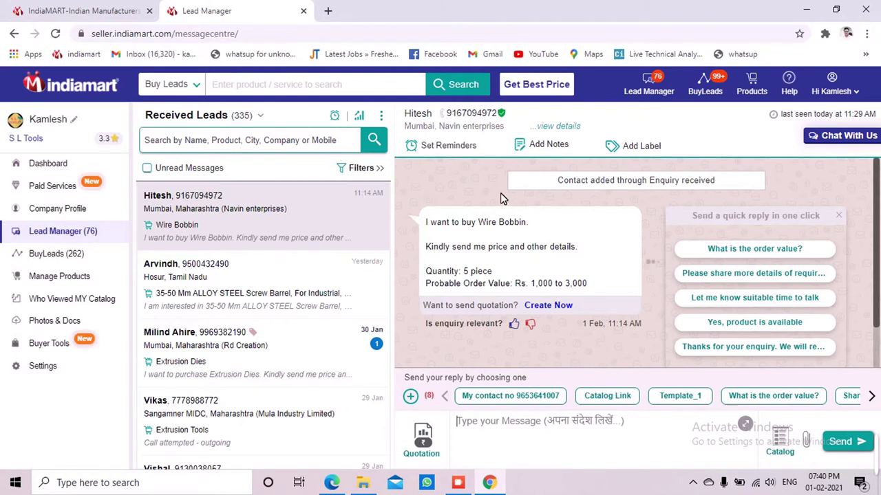
{"action": "left_click", "coordinate": [558, 126]}
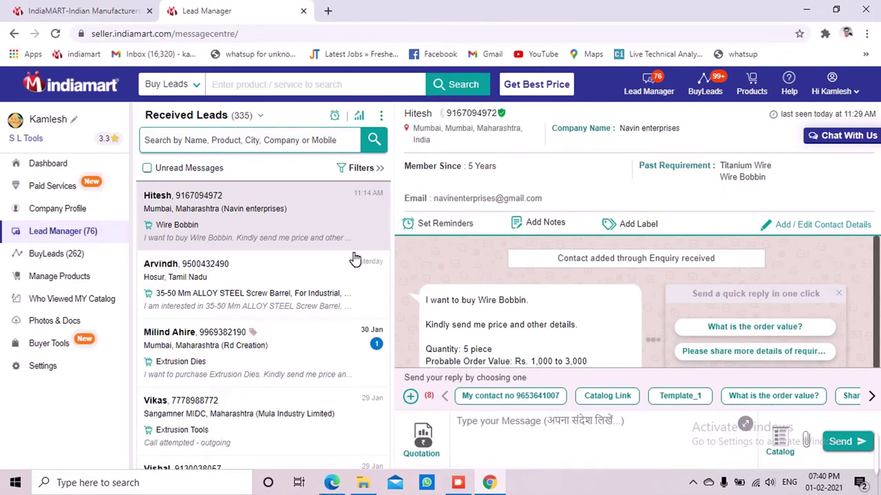
{"action": "left_click", "coordinate": [246, 283]}
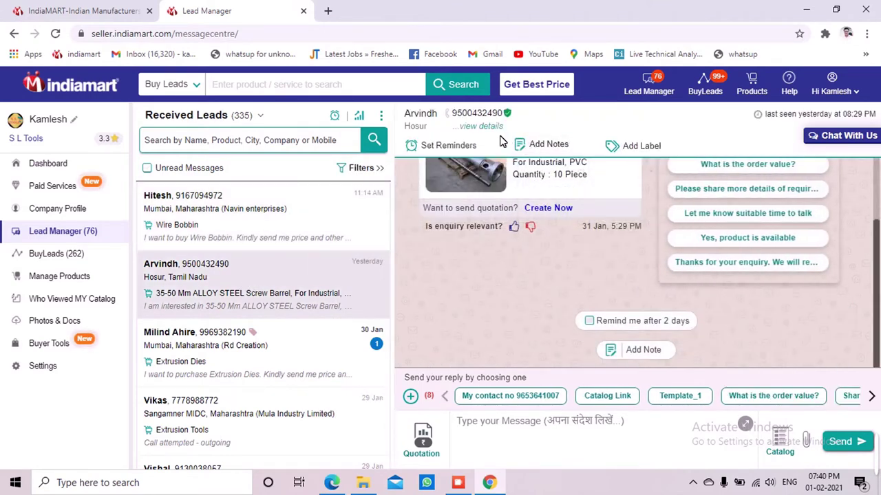
{"action": "left_click", "coordinate": [481, 127]}
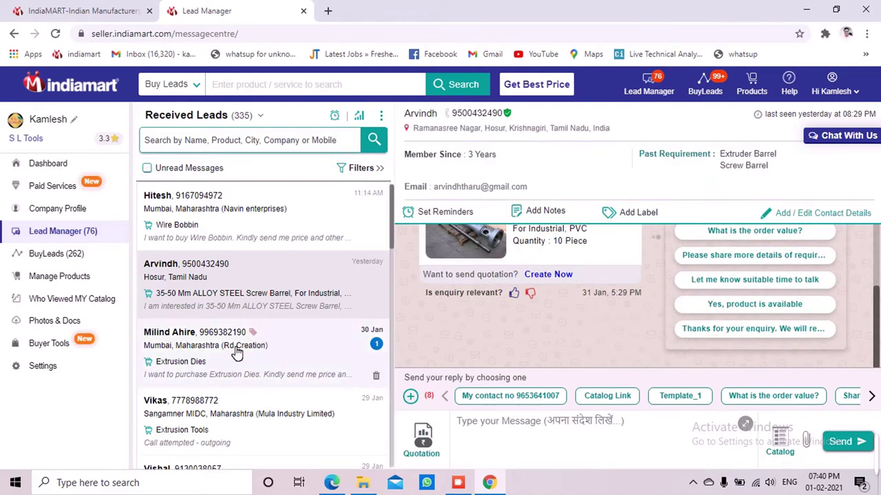
{"action": "left_click", "coordinate": [266, 421]}
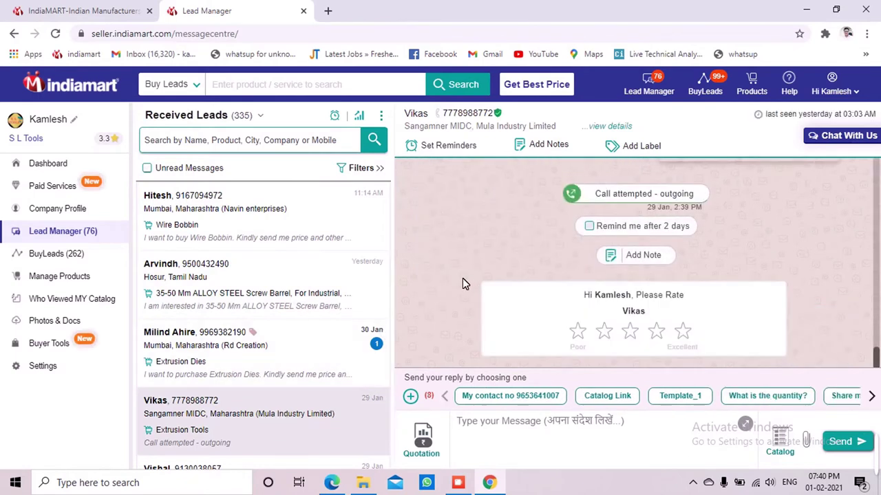
{"action": "left_click", "coordinate": [604, 128]}
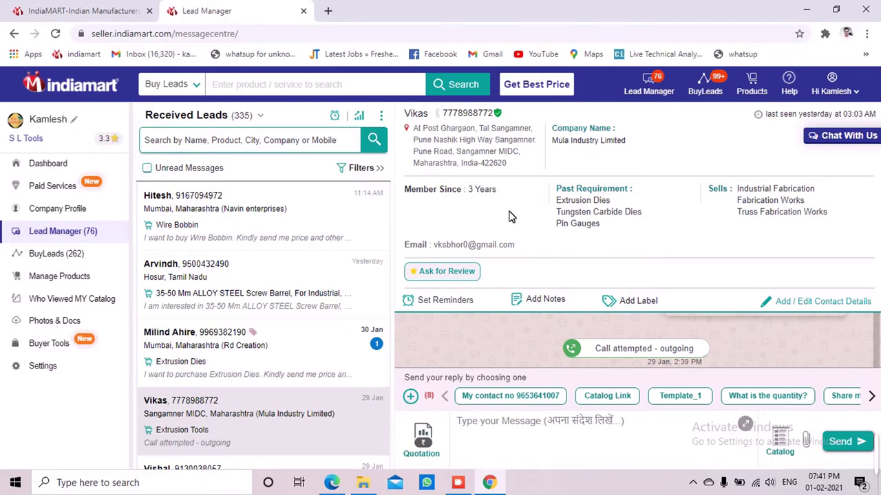
{"action": "scroll", "coordinate": [324, 334], "scroll_direction": "down", "scroll_amount": 3}
- Open the call-received lead and show the caller's full contact details
{"action": "left_click", "coordinate": [225, 320]}
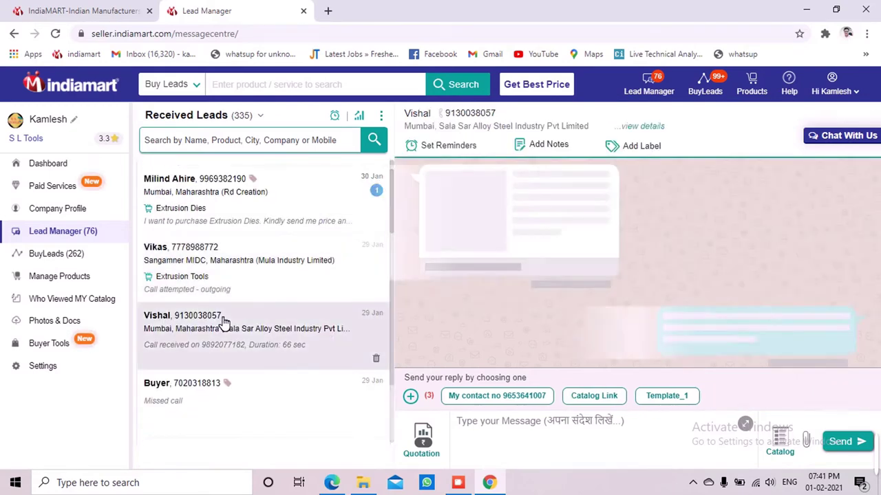
{"action": "left_click", "coordinate": [661, 127]}
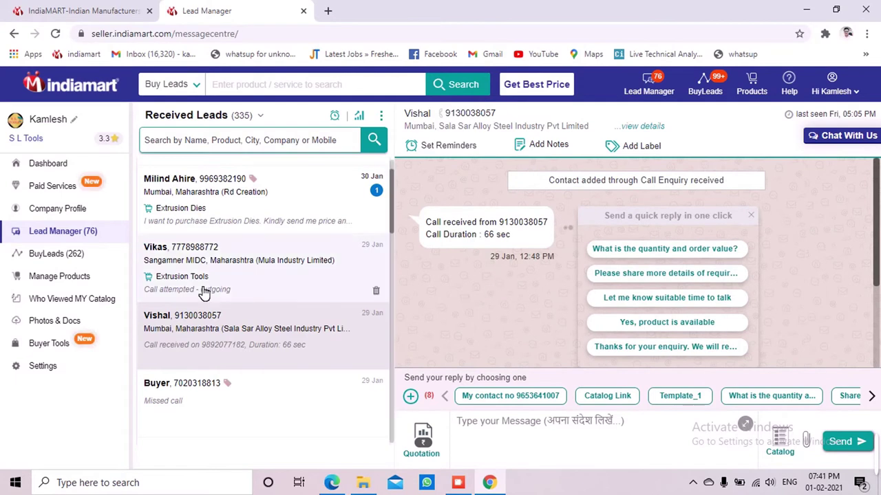
{"action": "scroll", "coordinate": [205, 299], "scroll_direction": "down", "scroll_amount": 2}
{"action": "scroll", "coordinate": [252, 246], "scroll_direction": "up", "scroll_amount": 2}
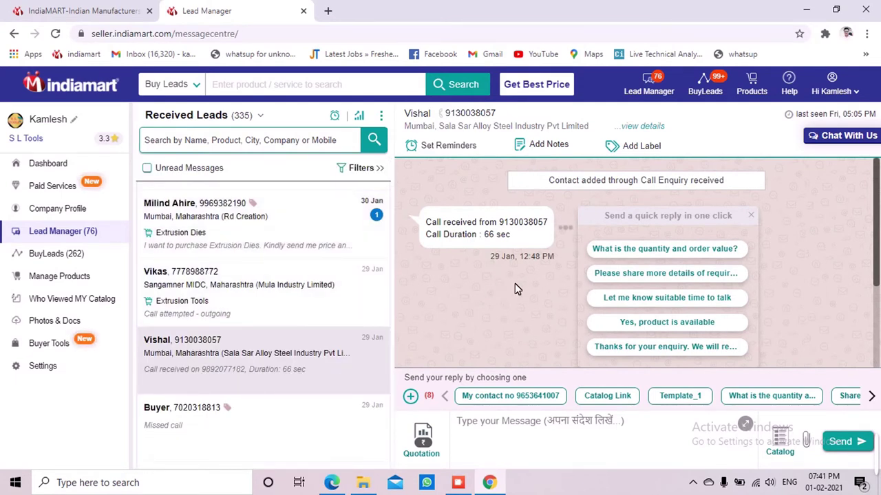
- Scroll down the leads list and open the Bobbin Wrap enquiry from Delhi
{"action": "scroll", "coordinate": [519, 295], "scroll_direction": "down", "scroll_amount": 2}
{"action": "scroll", "coordinate": [269, 337], "scroll_direction": "down", "scroll_amount": 1}
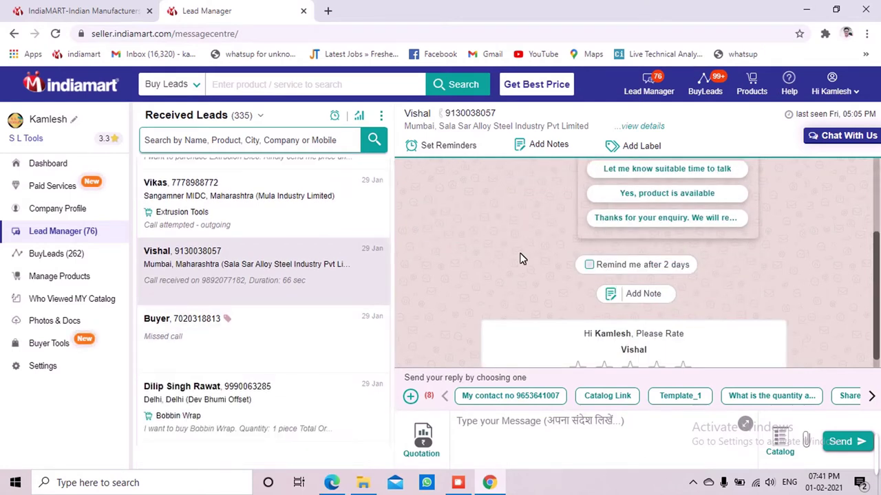
{"action": "scroll", "coordinate": [269, 326], "scroll_direction": "down", "scroll_amount": 2}
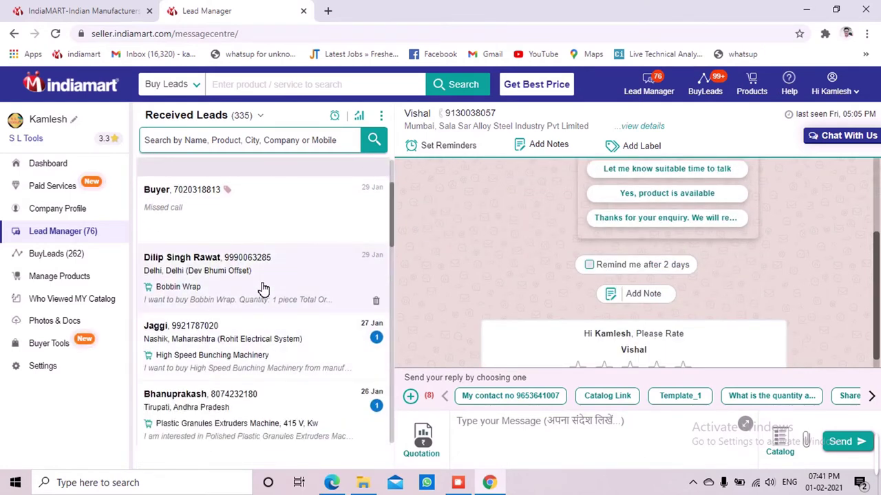
{"action": "left_click", "coordinate": [263, 287]}
{"action": "scroll", "coordinate": [527, 265], "scroll_direction": "up", "scroll_amount": 5}
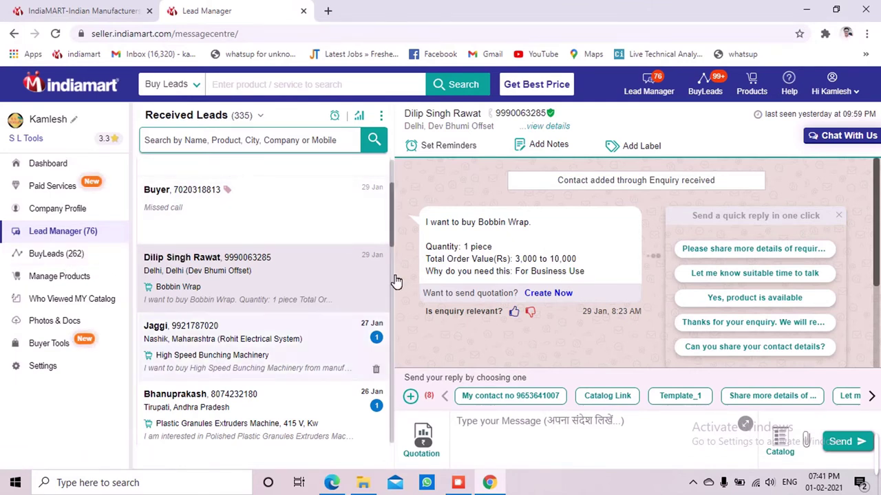
{"action": "left_click", "coordinate": [360, 117]}
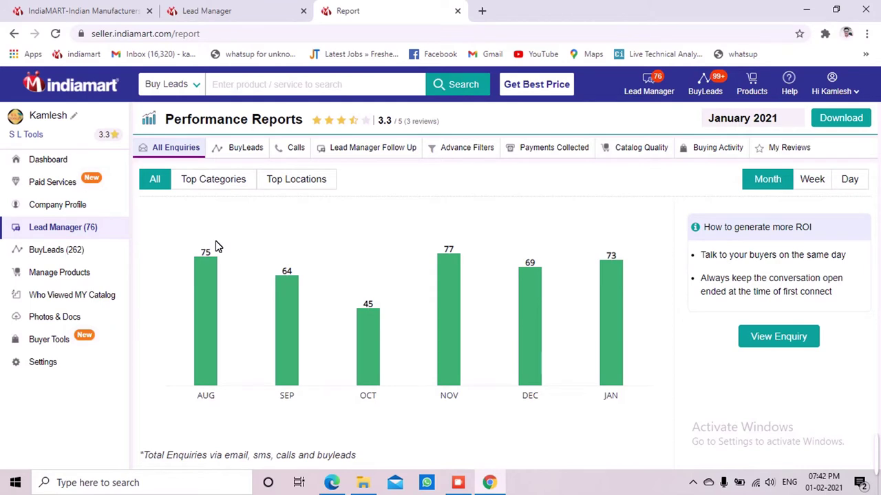
- Inspect the August-to-January monthly bars in the Performance Reports chart
{"action": "mouse_move", "coordinate": [210, 286]}
{"action": "mouse_move", "coordinate": [458, 296]}
{"action": "mouse_move", "coordinate": [614, 337]}
{"action": "mouse_move", "coordinate": [619, 297]}
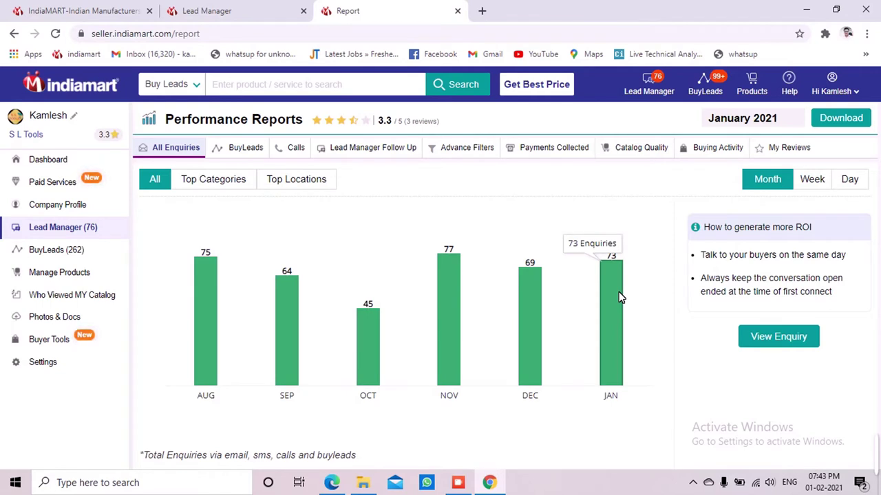
- Switch the report to BuyLeads activity, then Calls statistics, and open the missed-calls list
{"action": "left_click", "coordinate": [245, 147]}
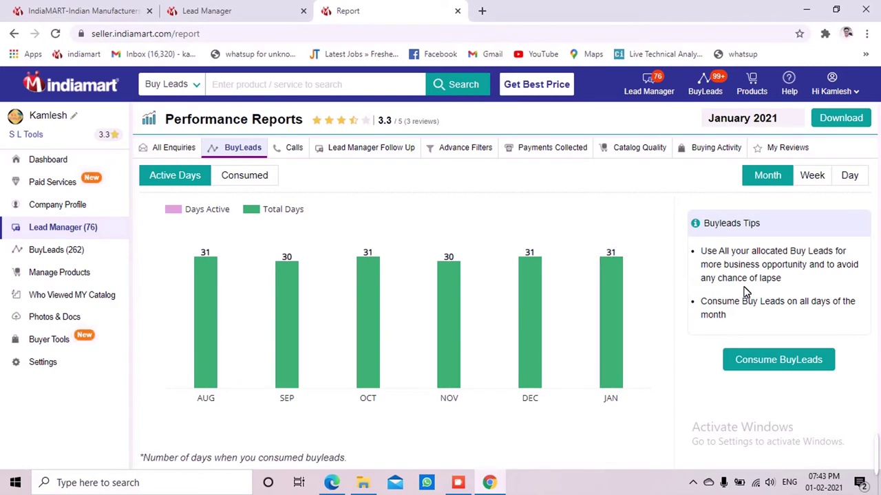
{"action": "double_click", "coordinate": [294, 149]}
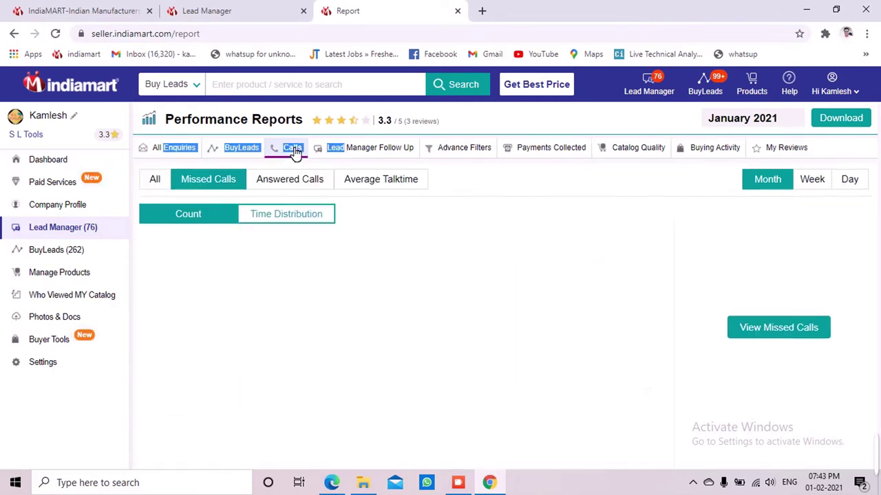
{"action": "left_click", "coordinate": [420, 270]}
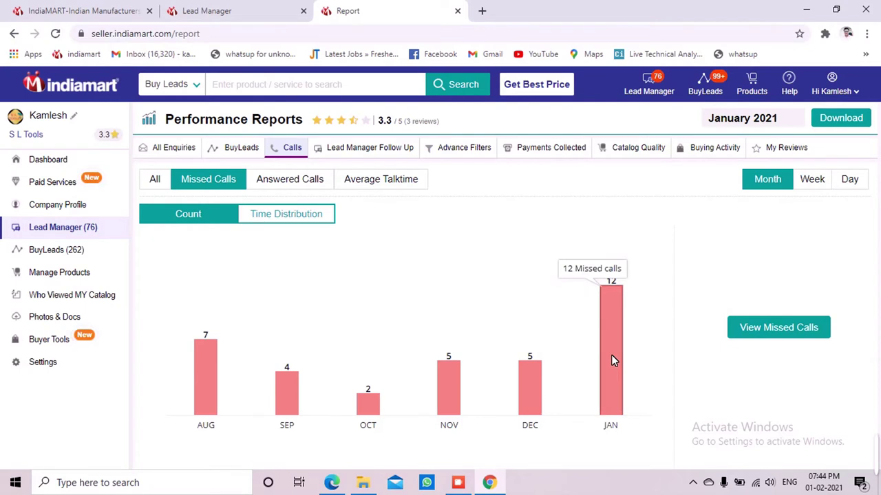
{"action": "left_click", "coordinate": [785, 328]}
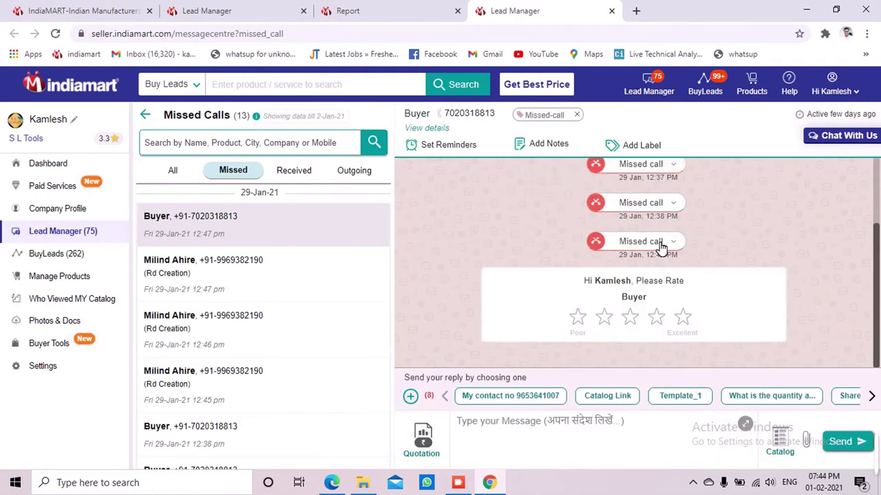
- Open the Mumbai buyer's missed-call conversation about Extrusion Dies priced Rs. 3,000 to 10,000
{"action": "scroll", "coordinate": [490, 311], "scroll_direction": "up", "scroll_amount": 2}
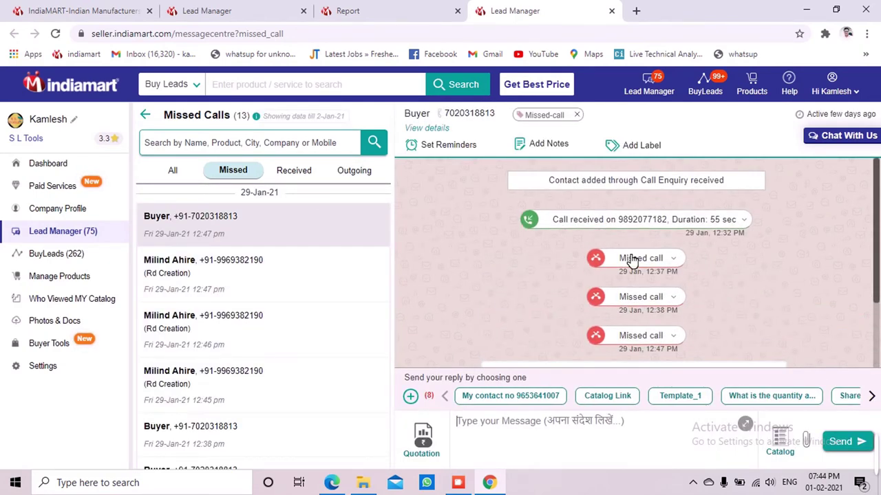
{"action": "scroll", "coordinate": [615, 272], "scroll_direction": "down", "scroll_amount": 3}
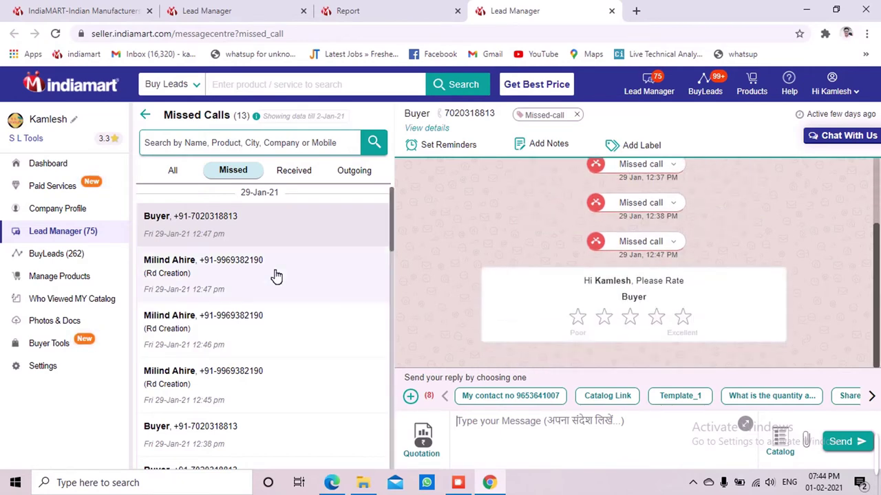
{"action": "left_click", "coordinate": [253, 272]}
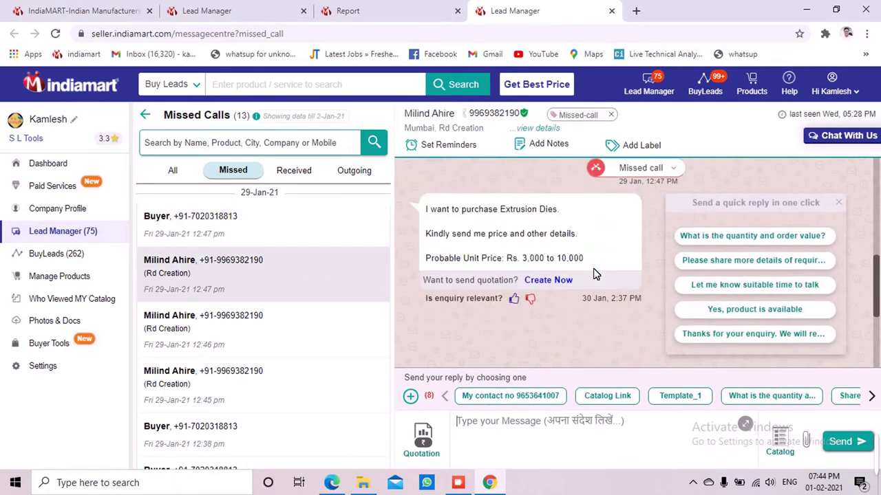
{"action": "scroll", "coordinate": [241, 407], "scroll_direction": "down", "scroll_amount": 10}
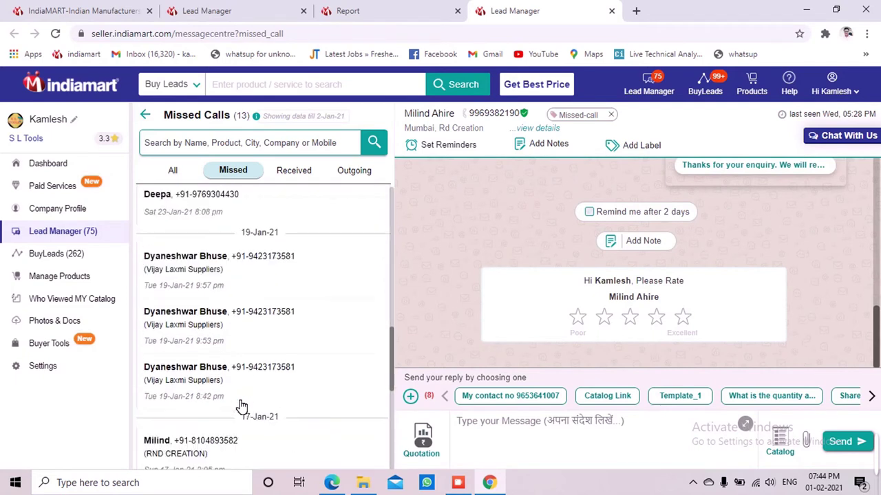
{"action": "scroll", "coordinate": [273, 303], "scroll_direction": "down", "scroll_amount": 2}
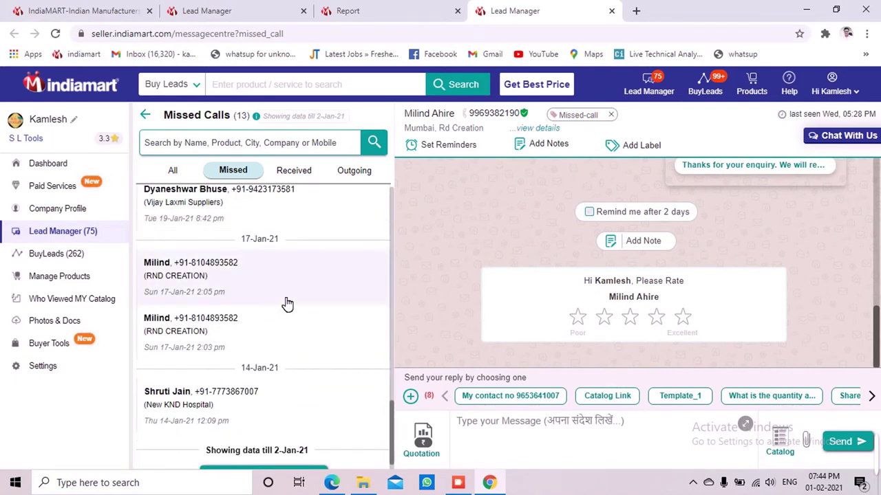
{"action": "left_click", "coordinate": [89, 258]}
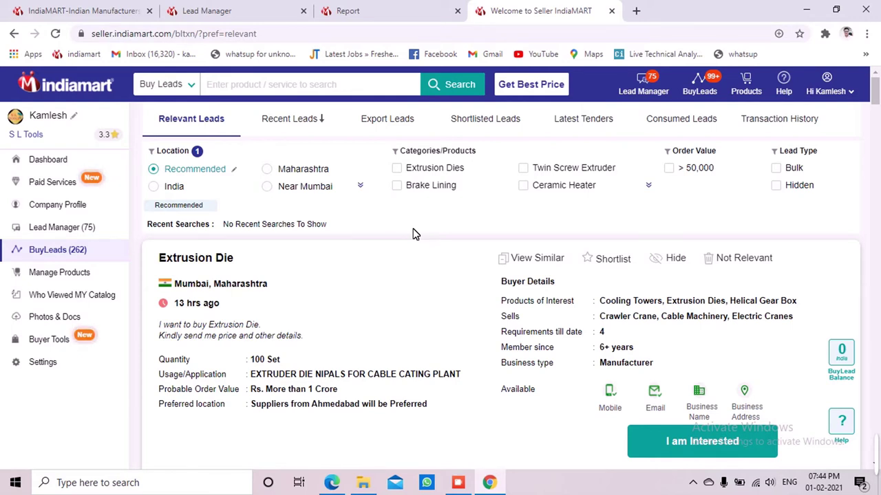
{"action": "scroll", "coordinate": [413, 234], "scroll_direction": "down", "scroll_amount": 2}
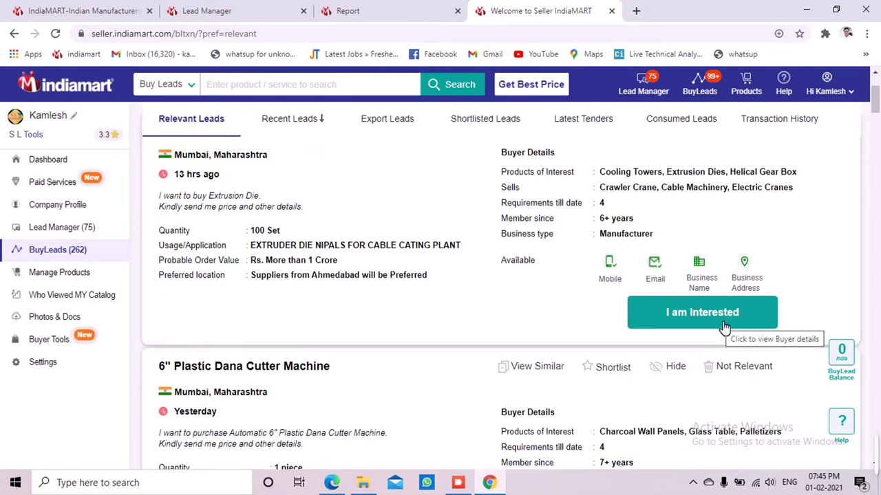
{"action": "scroll", "coordinate": [725, 327], "scroll_direction": "up", "scroll_amount": 2}
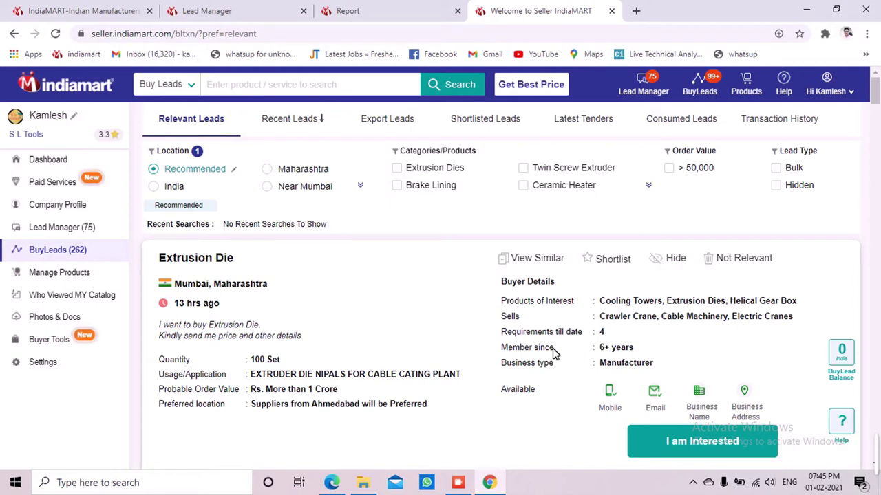
{"action": "scroll", "coordinate": [395, 318], "scroll_direction": "down", "scroll_amount": 1}
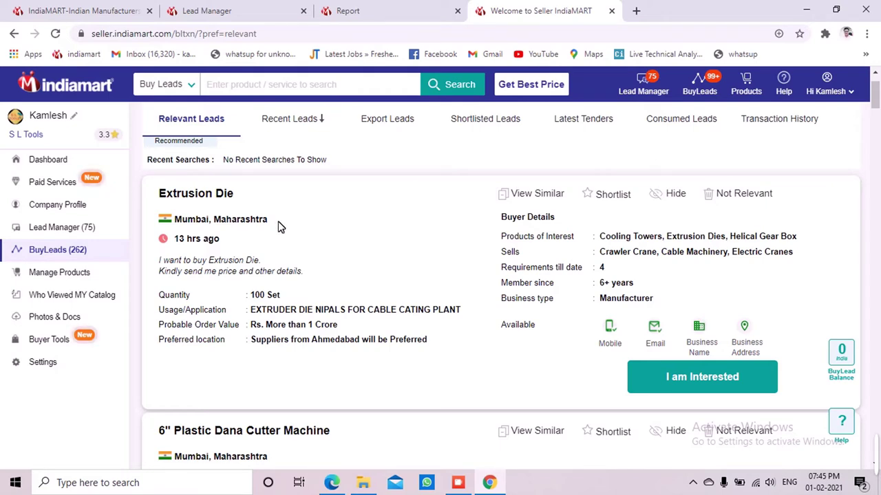
{"action": "scroll", "coordinate": [400, 260], "scroll_direction": "down", "scroll_amount": 1}
{"action": "scroll", "coordinate": [400, 260], "scroll_direction": "down", "scroll_amount": 3}
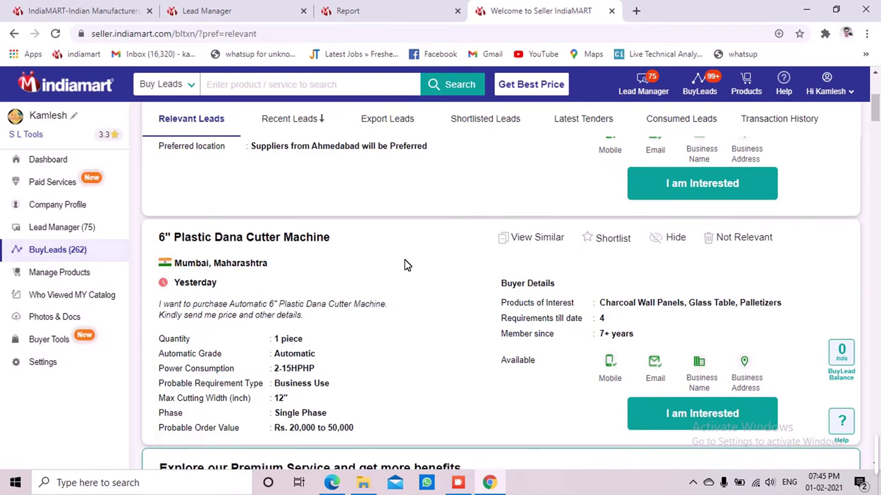
{"action": "scroll", "coordinate": [388, 270], "scroll_direction": "down", "scroll_amount": 1}
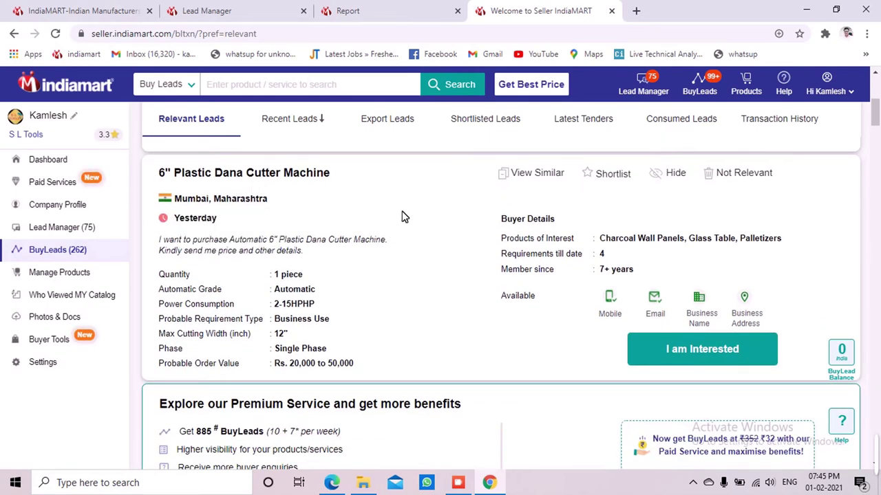
{"action": "scroll", "coordinate": [404, 217], "scroll_direction": "down", "scroll_amount": 3}
{"action": "scroll", "coordinate": [402, 217], "scroll_direction": "up", "scroll_amount": 3}
{"action": "scroll", "coordinate": [456, 287], "scroll_direction": "down", "scroll_amount": 3}
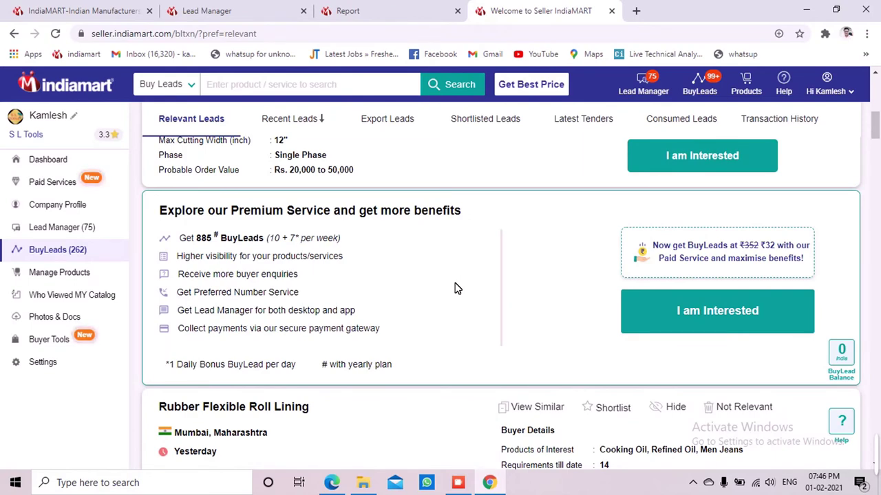
{"action": "scroll", "coordinate": [456, 288], "scroll_direction": "down", "scroll_amount": 2}
{"action": "scroll", "coordinate": [454, 288], "scroll_direction": "down", "scroll_amount": 2}
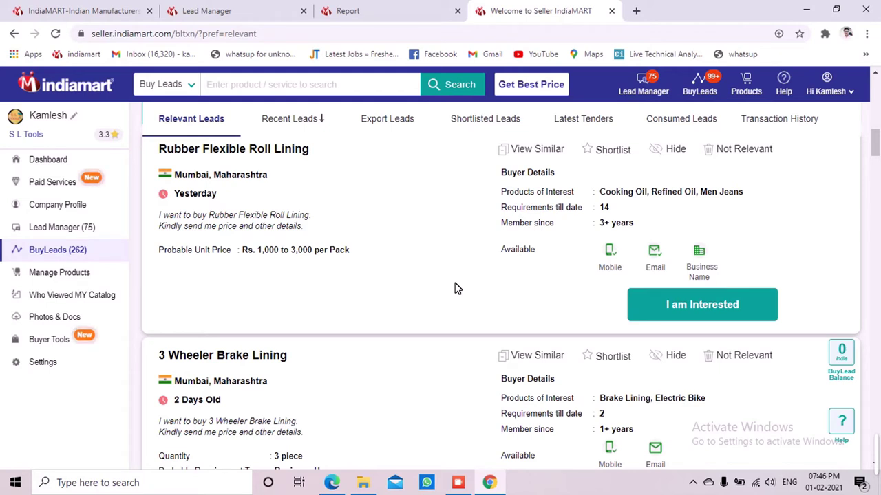
{"action": "scroll", "coordinate": [454, 289], "scroll_direction": "up", "scroll_amount": 1}
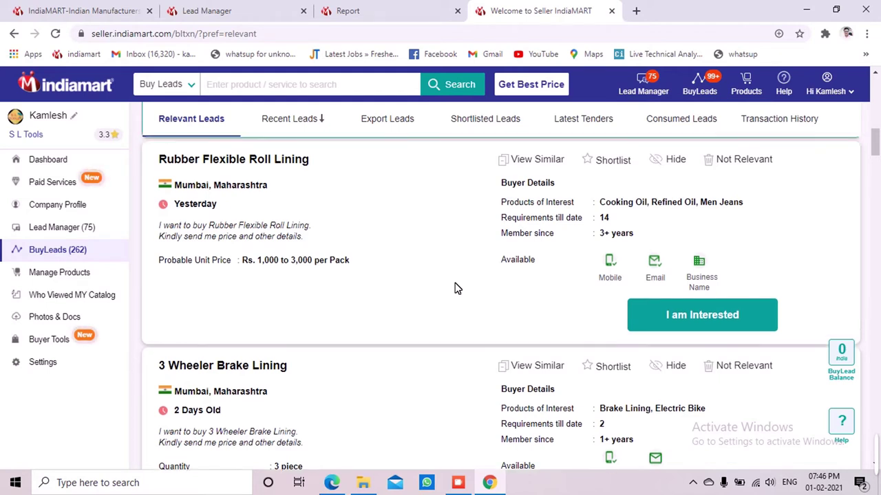
{"action": "scroll", "coordinate": [454, 289], "scroll_direction": "down", "scroll_amount": 1}
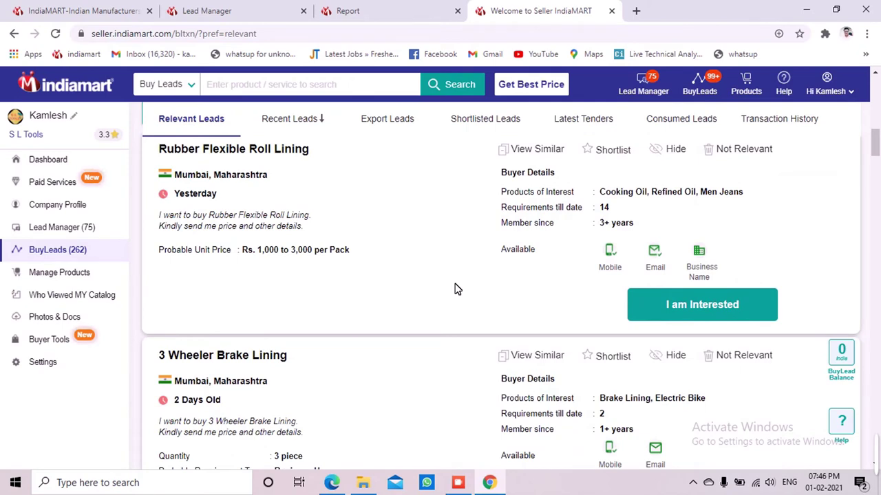
{"action": "scroll", "coordinate": [454, 289], "scroll_direction": "down", "scroll_amount": 4}
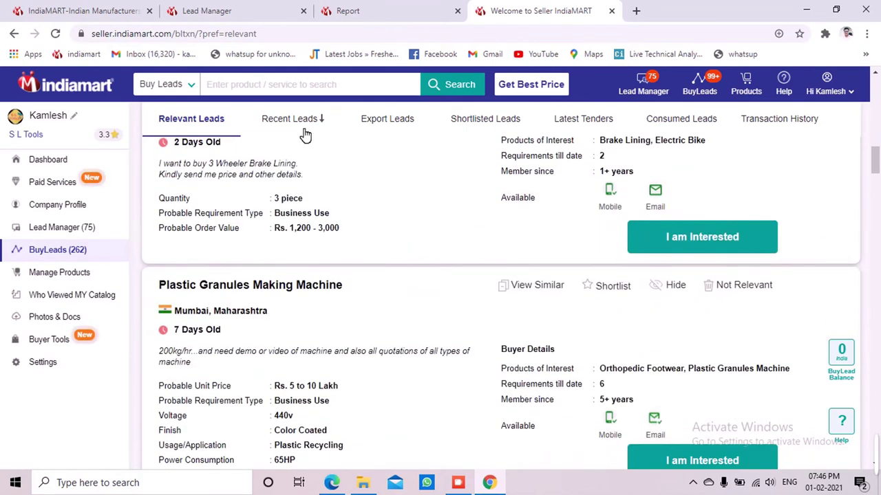
- Show Recent Leads, including Wire Drawing Machines from Surat and Namkeen Making Machines from Nashik
{"action": "left_click", "coordinate": [310, 120]}
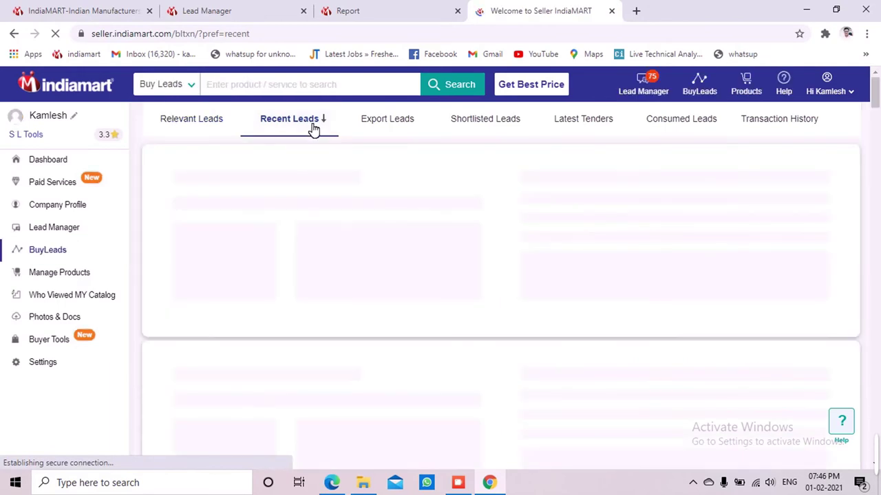
{"action": "left_click", "coordinate": [203, 125]}
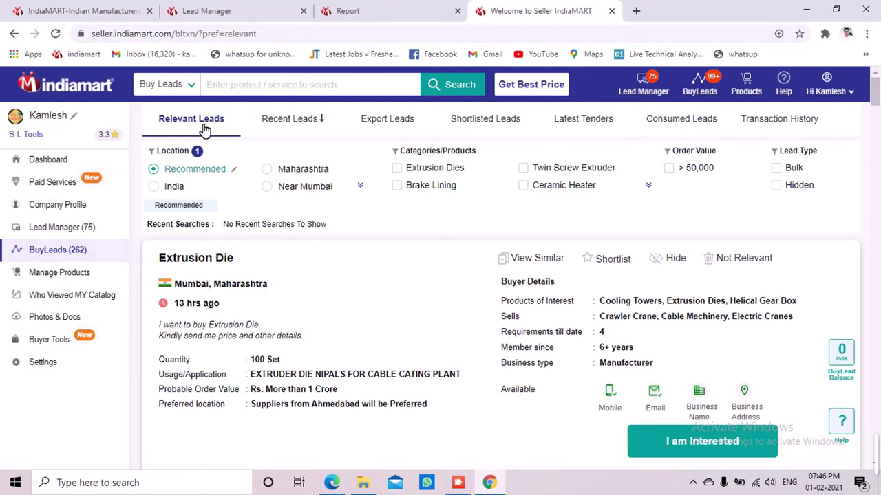
{"action": "left_click", "coordinate": [289, 121]}
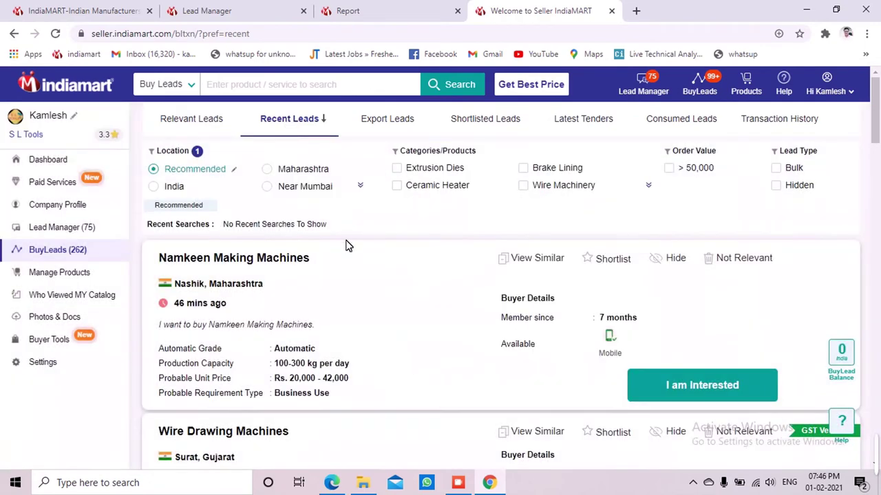
{"action": "scroll", "coordinate": [385, 299], "scroll_direction": "down", "scroll_amount": 3}
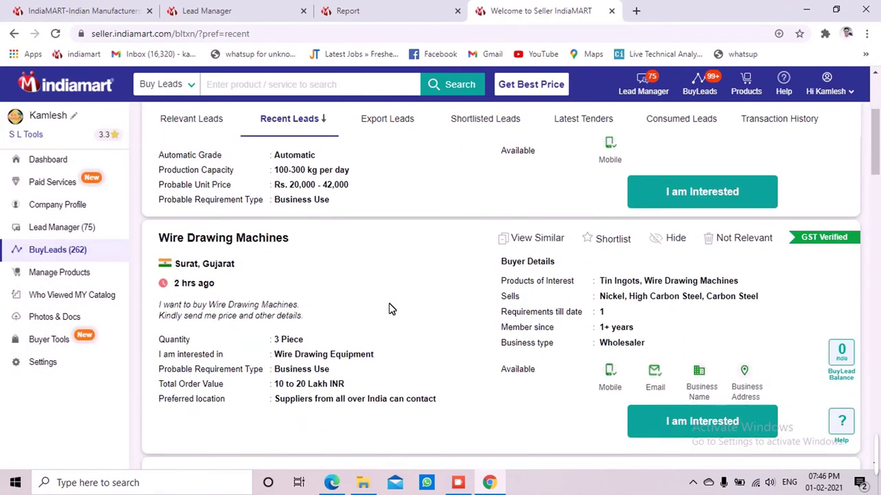
{"action": "scroll", "coordinate": [388, 310], "scroll_direction": "up", "scroll_amount": 3}
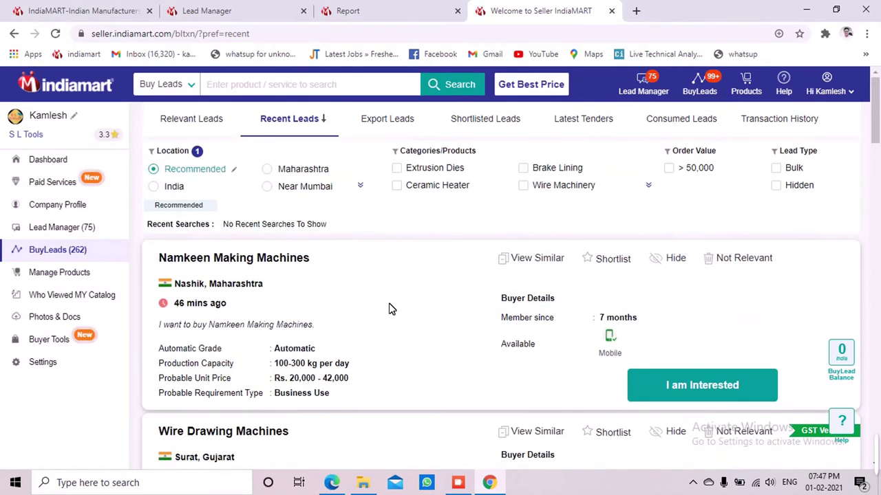
{"action": "scroll", "coordinate": [287, 310], "scroll_direction": "down", "scroll_amount": 2}
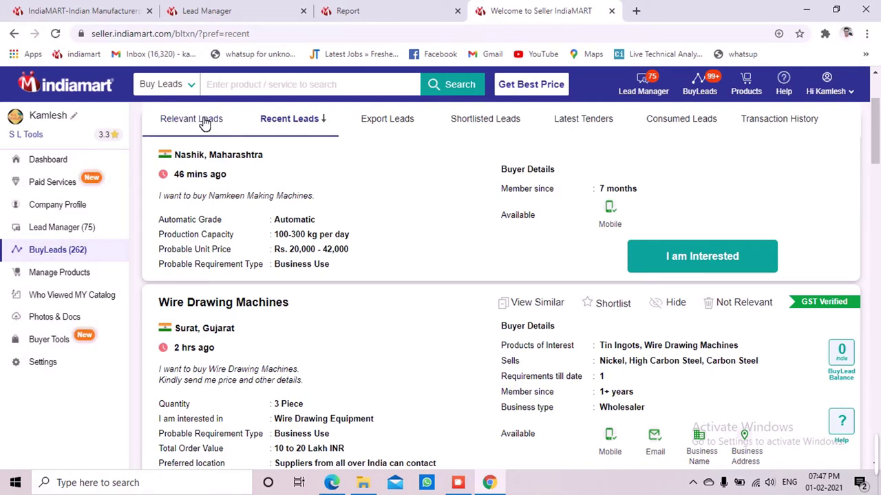
- Browse Export Leads with the Suggested Countries filter expanded, then open Shortlisted Leads
{"action": "left_click", "coordinate": [386, 124]}
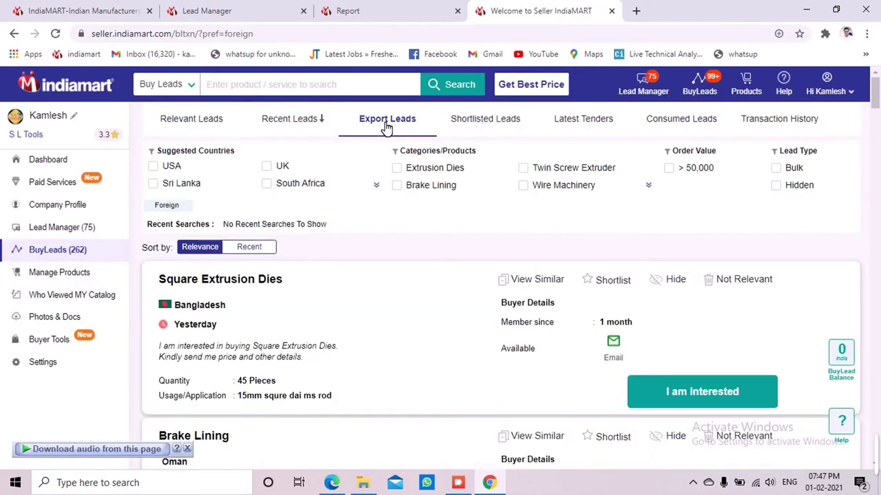
{"action": "left_click", "coordinate": [376, 180]}
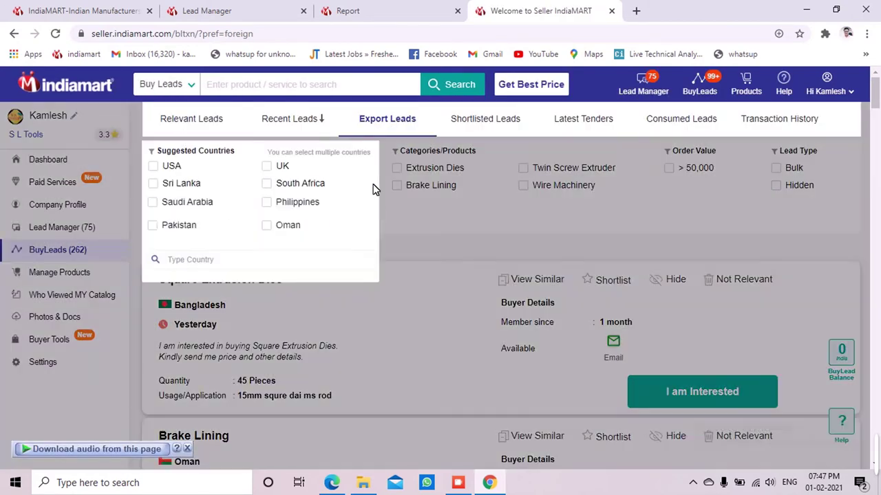
{"action": "scroll", "coordinate": [409, 234], "scroll_direction": "down", "scroll_amount": 2}
{"action": "scroll", "coordinate": [410, 251], "scroll_direction": "down", "scroll_amount": 5}
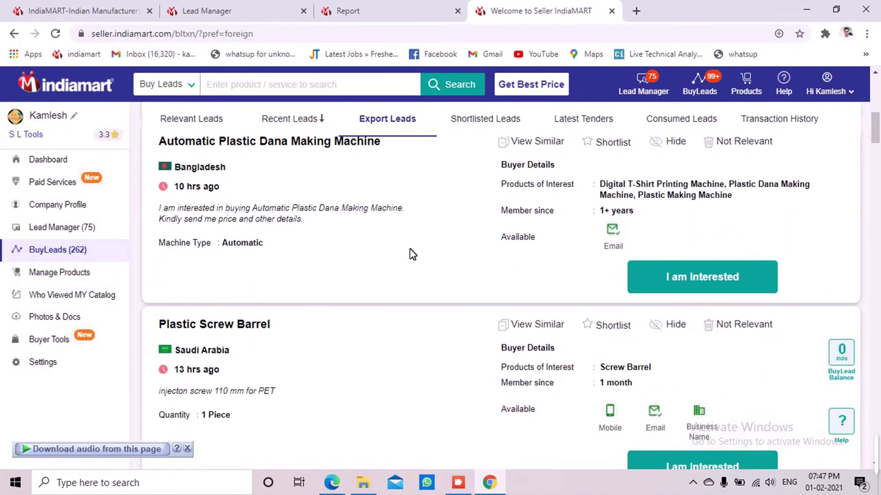
{"action": "scroll", "coordinate": [410, 255], "scroll_direction": "down", "scroll_amount": 3}
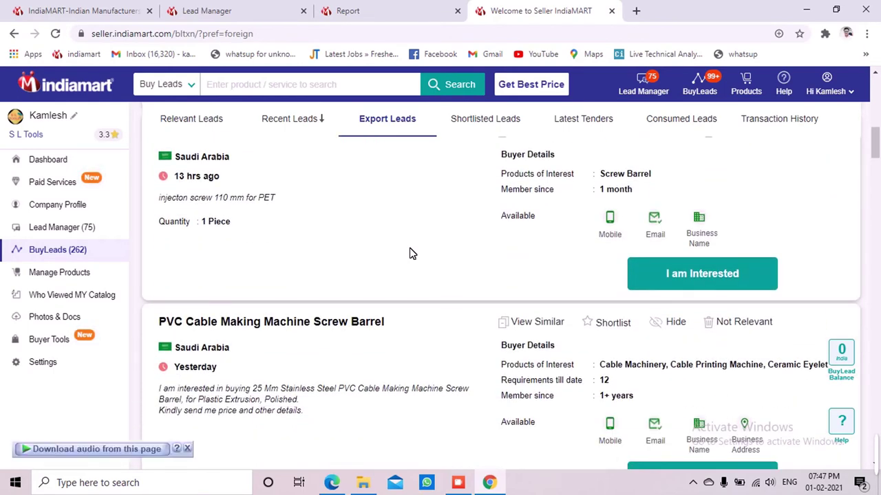
{"action": "scroll", "coordinate": [411, 254], "scroll_direction": "down", "scroll_amount": 1}
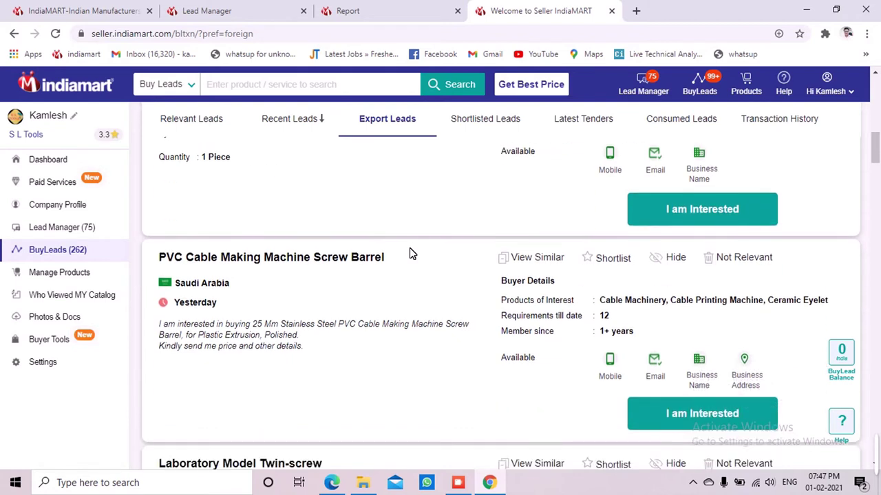
{"action": "left_click", "coordinate": [484, 120]}
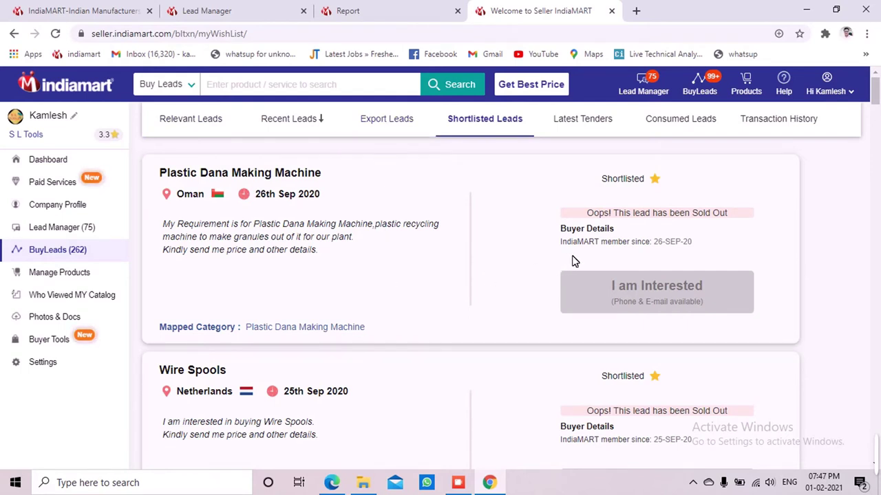
- Open Latest Tenders, topped by the Thiruvananthapuram Supply of Extruder tender
{"action": "left_click", "coordinate": [583, 121]}
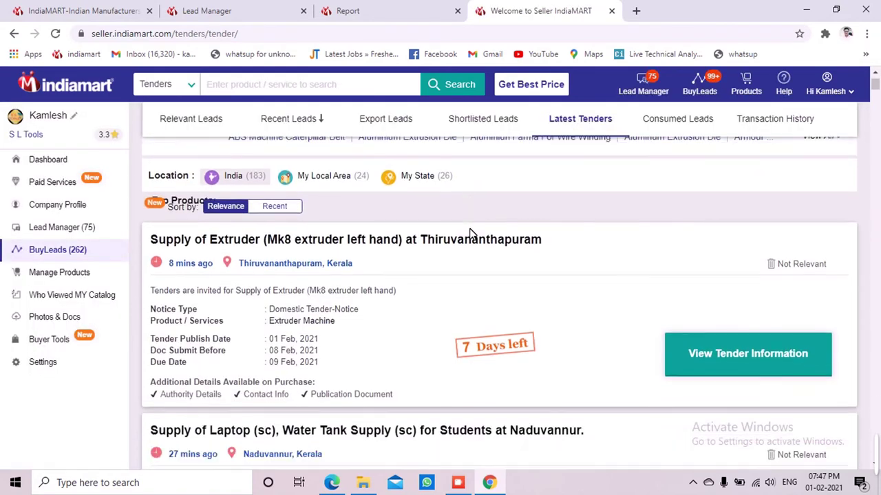
- Scroll the tenders past the Laptop tender to the Sehore Paper Tube/Bobbins tender
{"action": "scroll", "coordinate": [472, 235], "scroll_direction": "down", "scroll_amount": 1}
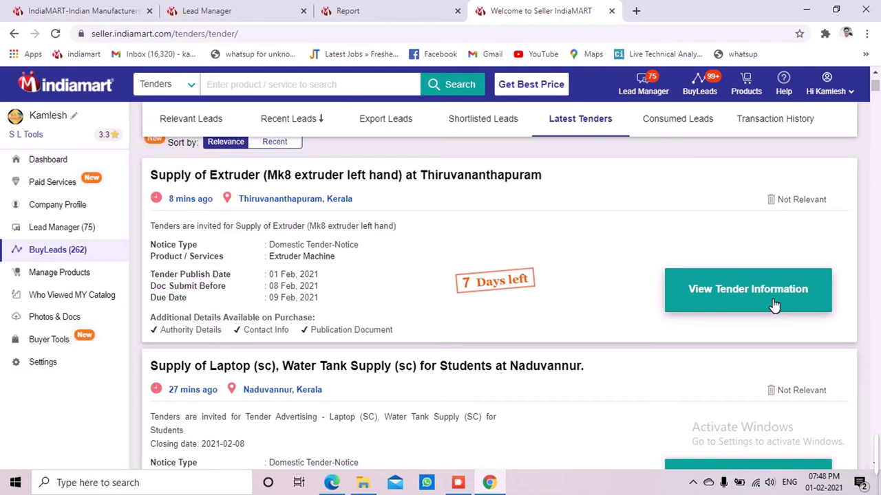
{"action": "scroll", "coordinate": [757, 306], "scroll_direction": "down", "scroll_amount": 3}
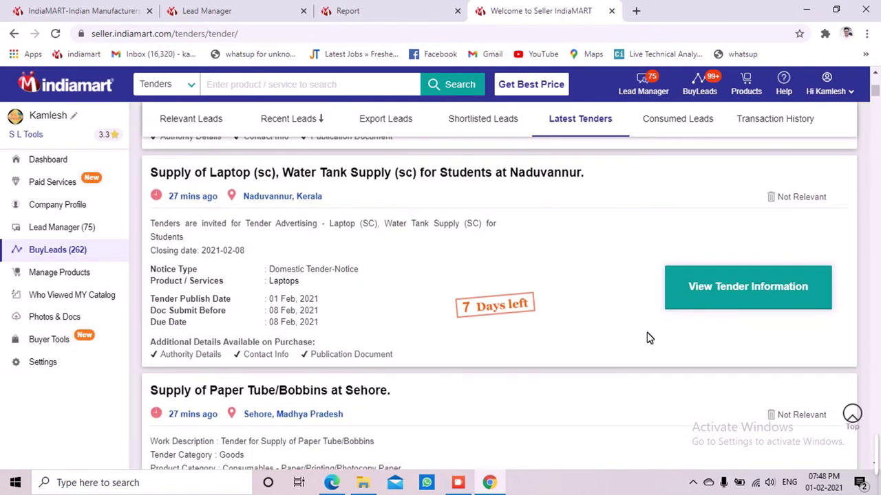
{"action": "scroll", "coordinate": [523, 354], "scroll_direction": "down", "scroll_amount": 4}
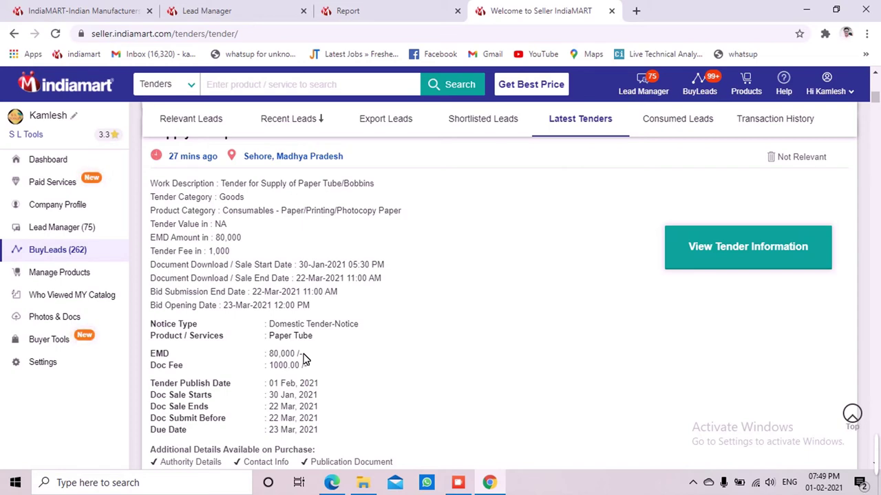
{"action": "scroll", "coordinate": [398, 312], "scroll_direction": "down", "scroll_amount": 2}
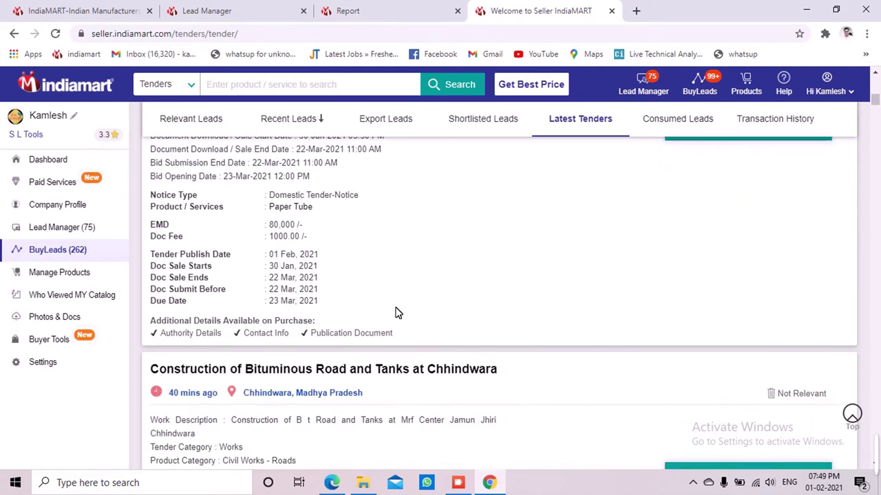
{"action": "scroll", "coordinate": [397, 312], "scroll_direction": "up", "scroll_amount": 8}
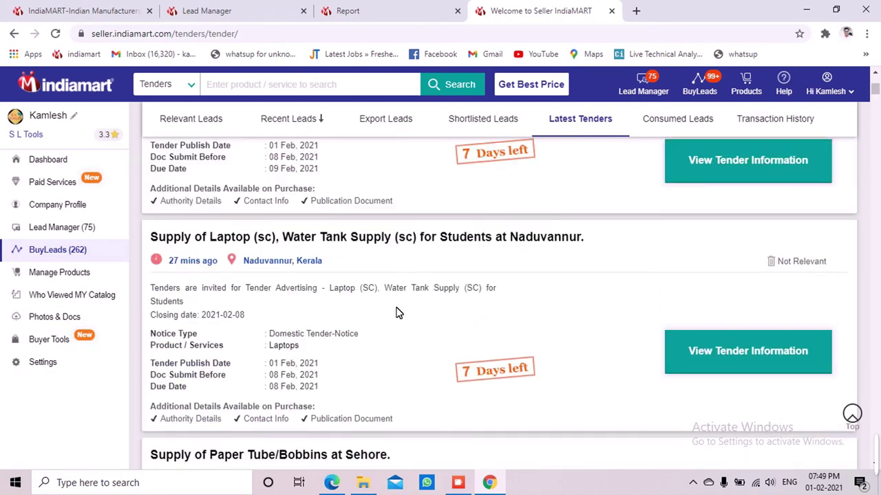
{"action": "scroll", "coordinate": [397, 312], "scroll_direction": "up", "scroll_amount": 4}
{"action": "scroll", "coordinate": [399, 311], "scroll_direction": "down", "scroll_amount": 2}
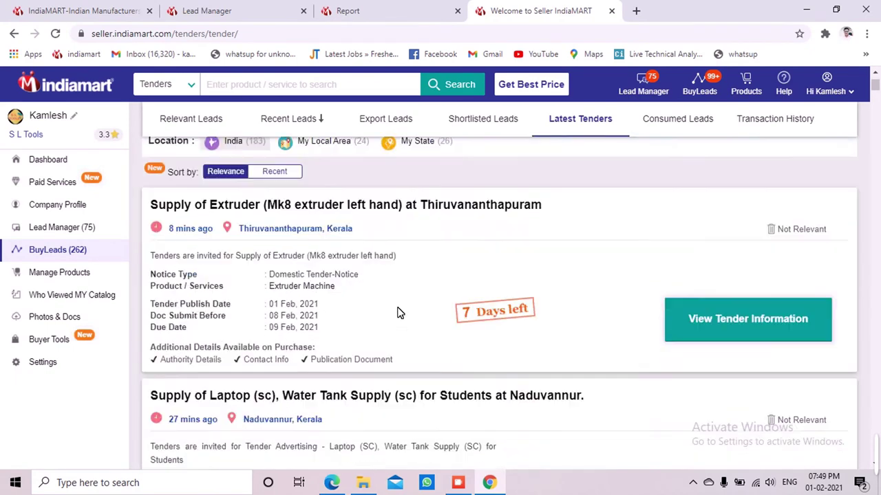
{"action": "scroll", "coordinate": [415, 313], "scroll_direction": "up", "scroll_amount": 2}
{"action": "scroll", "coordinate": [424, 338], "scroll_direction": "down", "scroll_amount": 3}
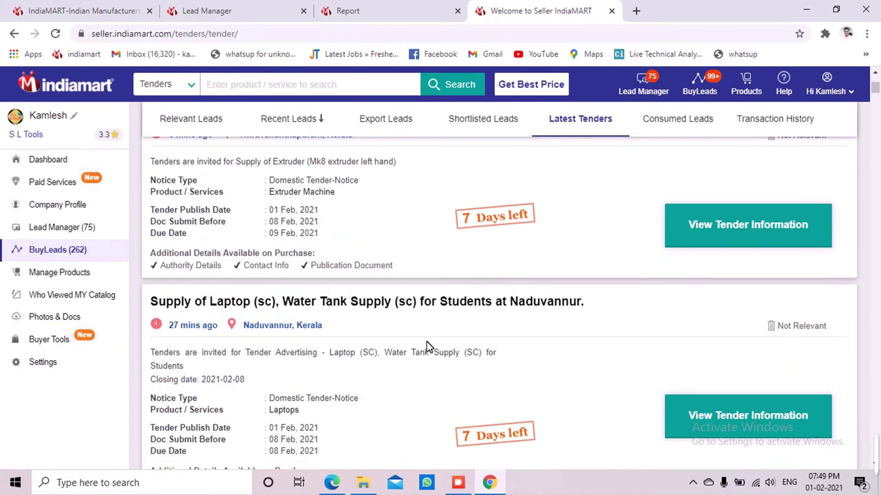
{"action": "scroll", "coordinate": [427, 348], "scroll_direction": "down", "scroll_amount": 1}
{"action": "scroll", "coordinate": [427, 347], "scroll_direction": "down", "scroll_amount": 2}
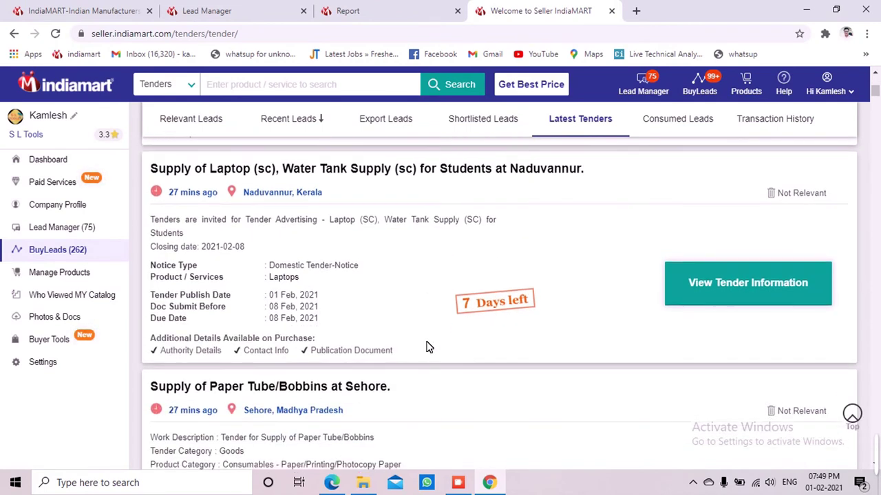
{"action": "scroll", "coordinate": [429, 346], "scroll_direction": "down", "scroll_amount": 1}
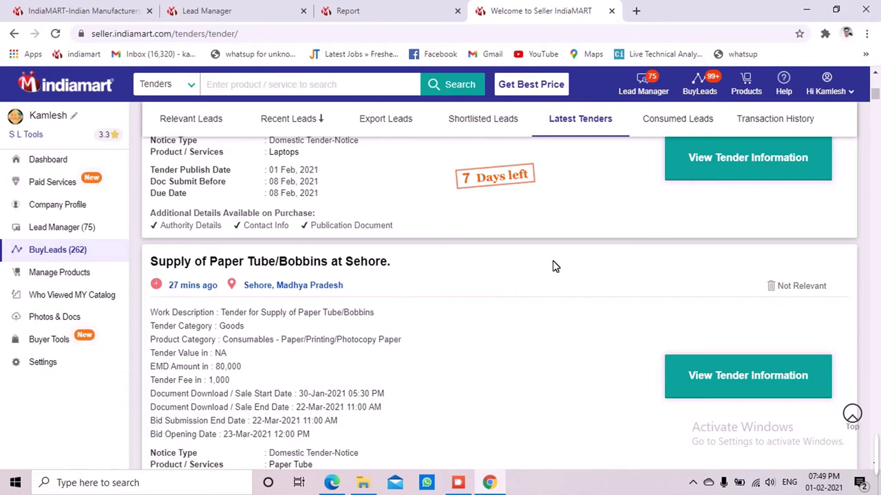
- Open Consumed Leads and its BuyLeads Transaction History, showing no 2021 data
{"action": "left_click", "coordinate": [687, 123]}
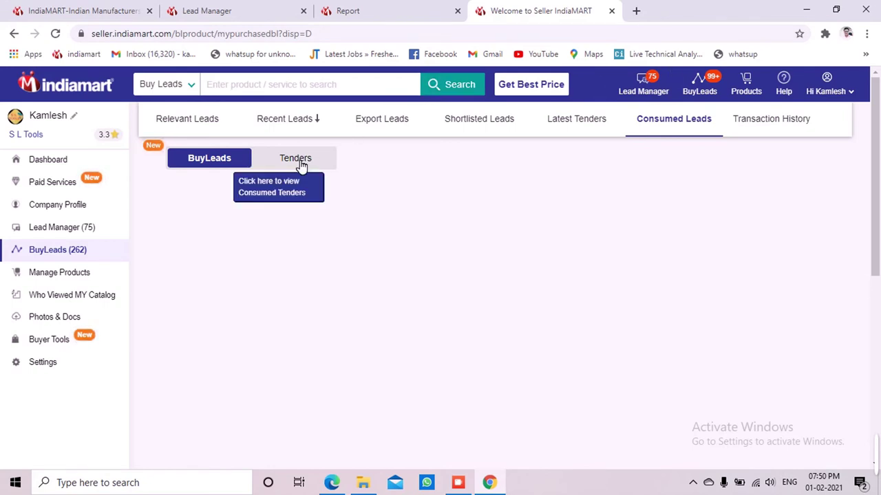
{"action": "left_click", "coordinate": [796, 131]}
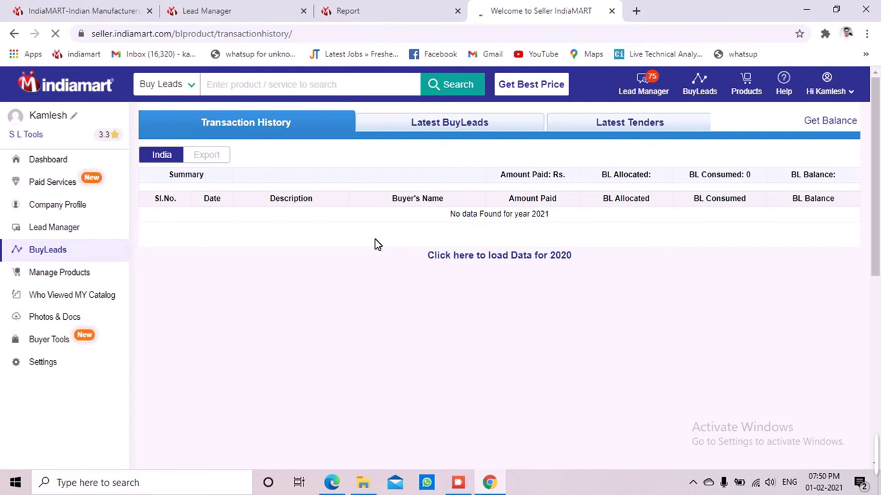
- Browse Manage Products' active items down to plastic wire bobbins, then open Who Viewed My Catalog
{"action": "left_click", "coordinate": [65, 279]}
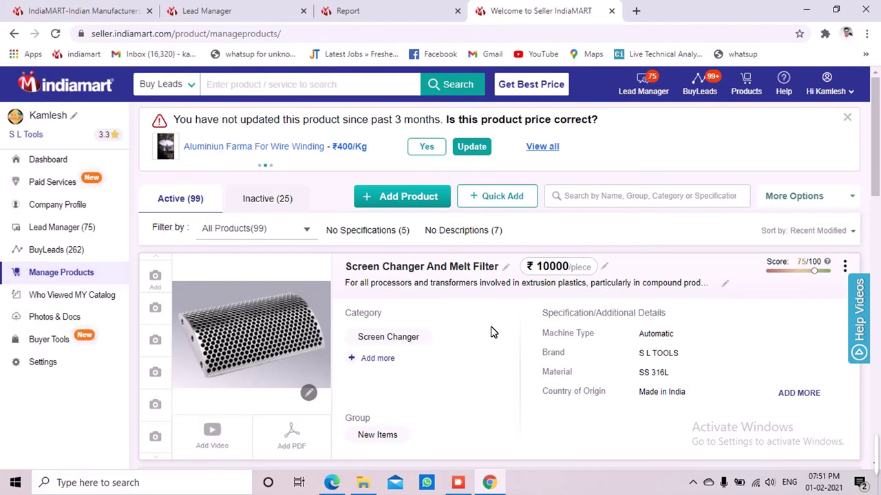
{"action": "scroll", "coordinate": [491, 332], "scroll_direction": "down", "scroll_amount": 1}
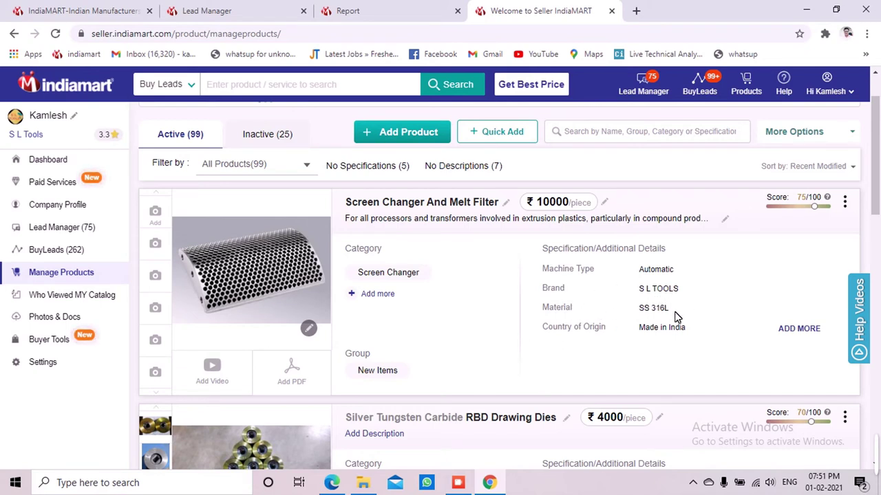
{"action": "scroll", "coordinate": [608, 351], "scroll_direction": "down", "scroll_amount": 1}
{"action": "scroll", "coordinate": [608, 350], "scroll_direction": "down", "scroll_amount": 2}
{"action": "scroll", "coordinate": [608, 350], "scroll_direction": "up", "scroll_amount": 3}
{"action": "scroll", "coordinate": [611, 348], "scroll_direction": "down", "scroll_amount": 3}
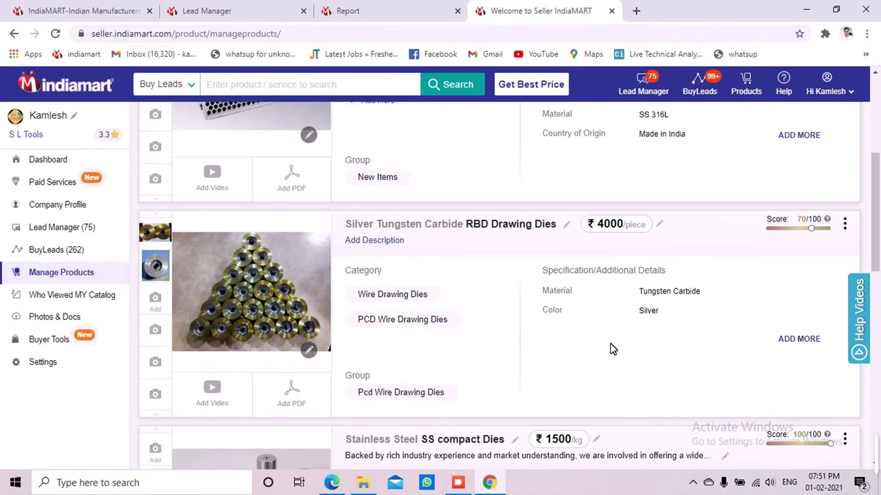
{"action": "scroll", "coordinate": [611, 349], "scroll_direction": "down", "scroll_amount": 3}
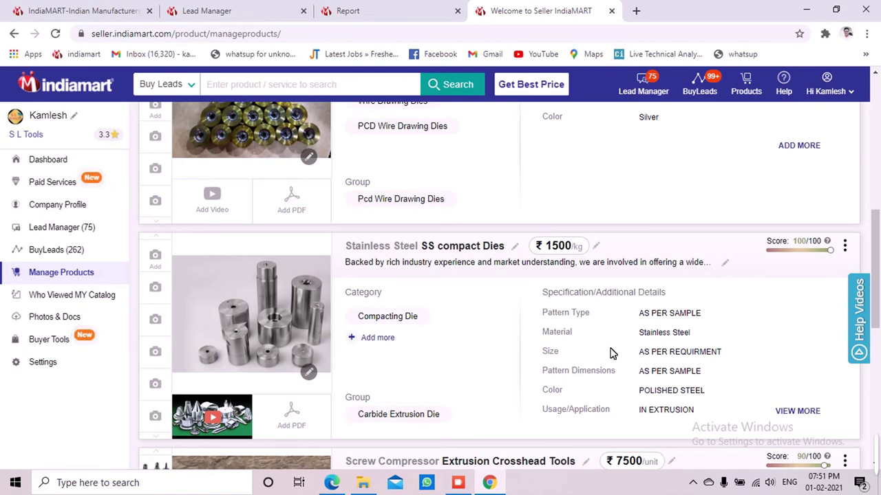
{"action": "scroll", "coordinate": [612, 344], "scroll_direction": "down", "scroll_amount": 2}
{"action": "scroll", "coordinate": [611, 352], "scroll_direction": "down", "scroll_amount": 7}
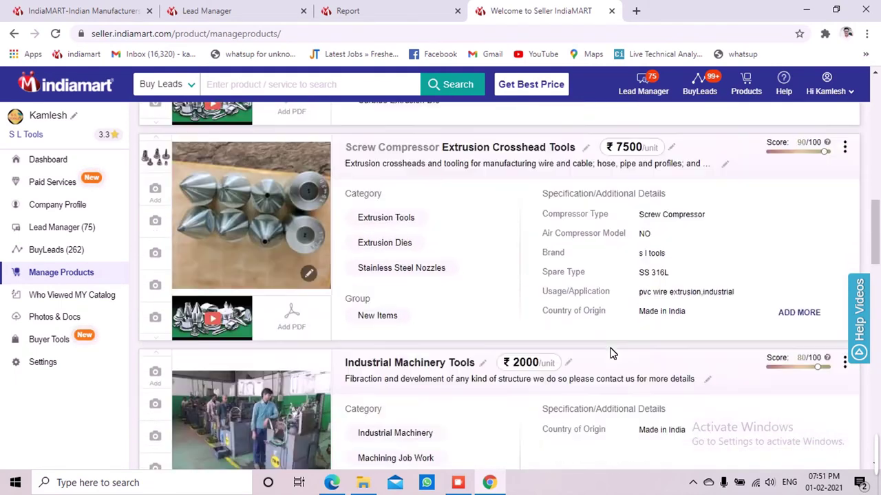
{"action": "scroll", "coordinate": [611, 353], "scroll_direction": "down", "scroll_amount": 6}
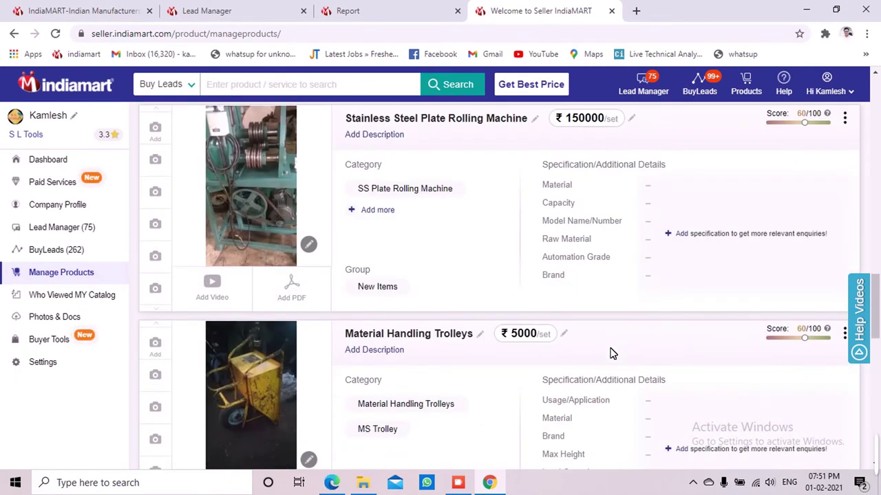
{"action": "scroll", "coordinate": [611, 353], "scroll_direction": "down", "scroll_amount": 8}
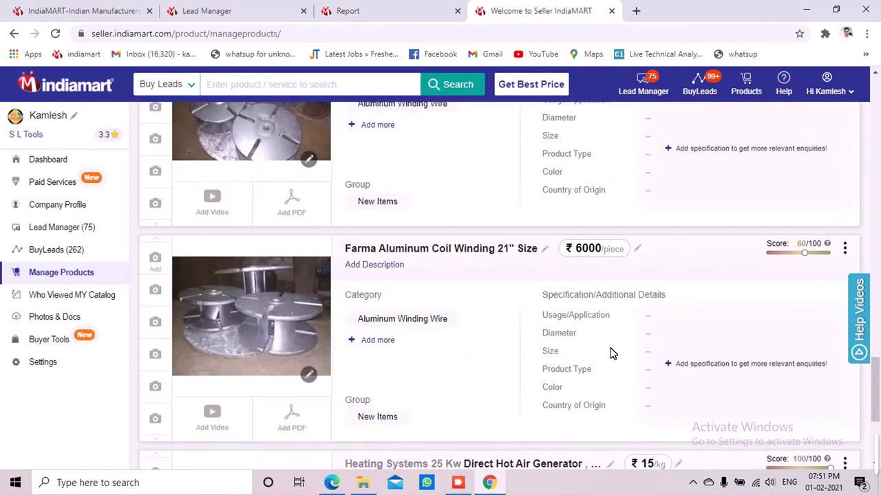
{"action": "scroll", "coordinate": [611, 353], "scroll_direction": "down", "scroll_amount": 12}
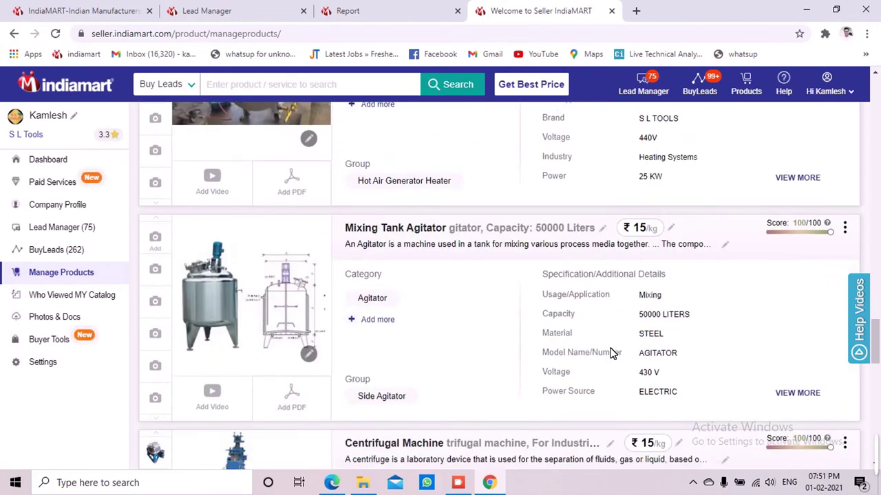
{"action": "scroll", "coordinate": [611, 353], "scroll_direction": "down", "scroll_amount": 8}
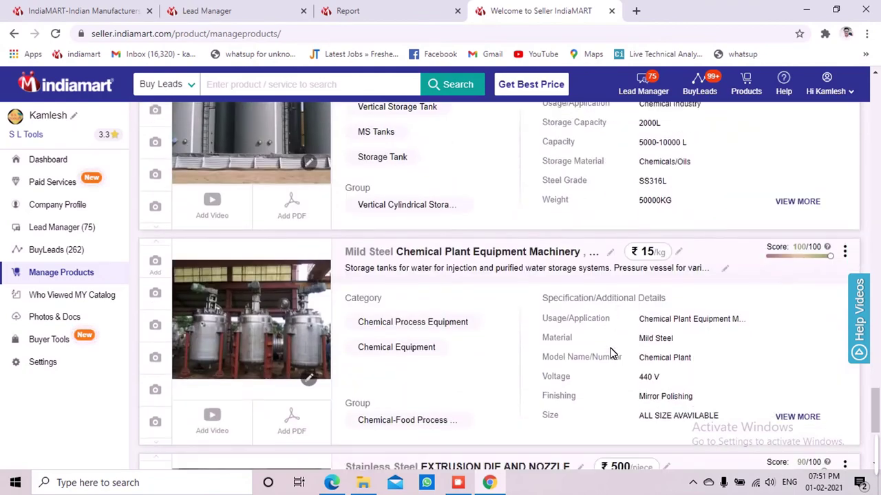
{"action": "scroll", "coordinate": [611, 353], "scroll_direction": "down", "scroll_amount": 2}
{"action": "scroll", "coordinate": [611, 353], "scroll_direction": "up", "scroll_amount": 1}
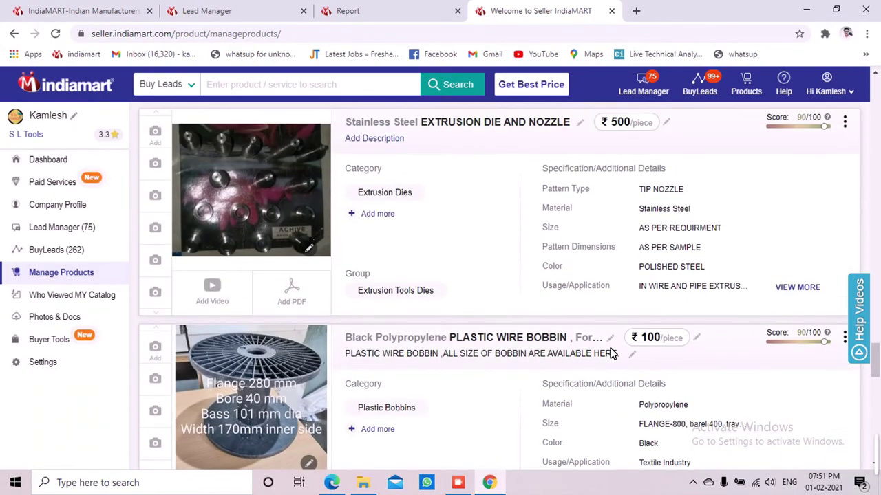
{"action": "scroll", "coordinate": [489, 284], "scroll_direction": "down", "scroll_amount": 2}
{"action": "scroll", "coordinate": [488, 283], "scroll_direction": "down", "scroll_amount": 2}
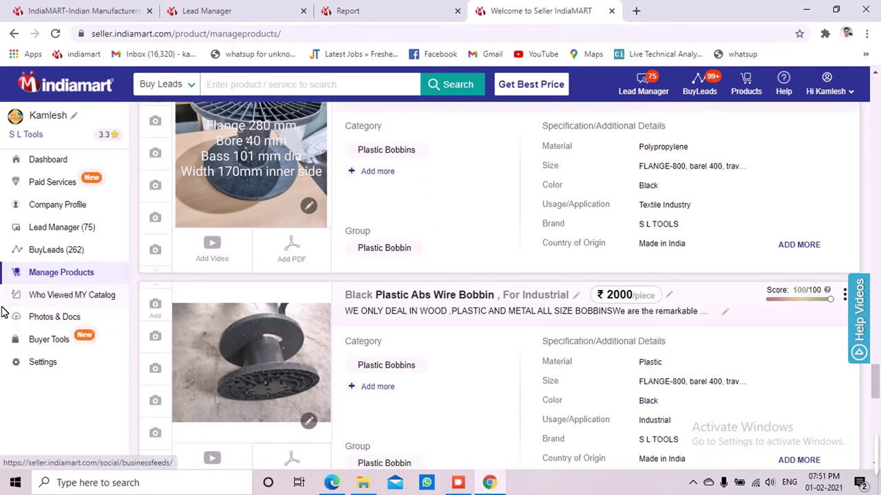
{"action": "left_click", "coordinate": [101, 303]}
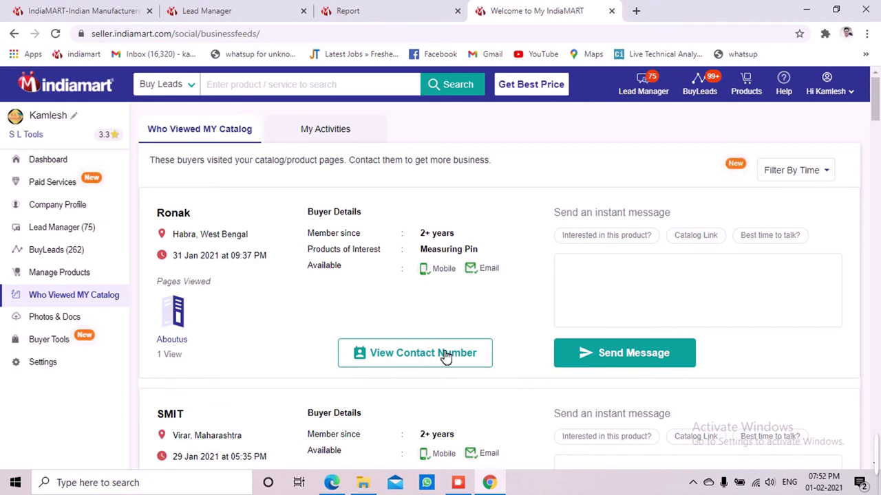
- Scroll the catalog visitor cards and reveal the top buyer's contact number
{"action": "scroll", "coordinate": [446, 357], "scroll_direction": "down", "scroll_amount": 1}
{"action": "scroll", "coordinate": [443, 357], "scroll_direction": "down", "scroll_amount": 3}
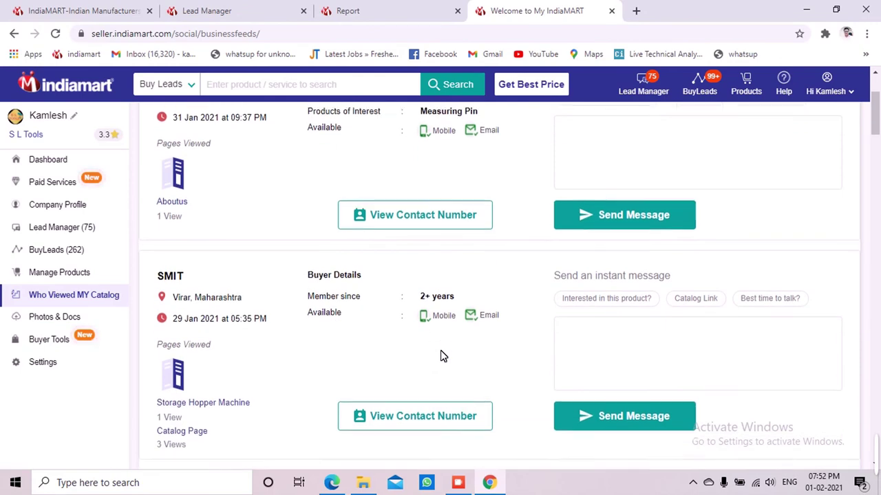
{"action": "scroll", "coordinate": [440, 356], "scroll_direction": "up", "scroll_amount": 3}
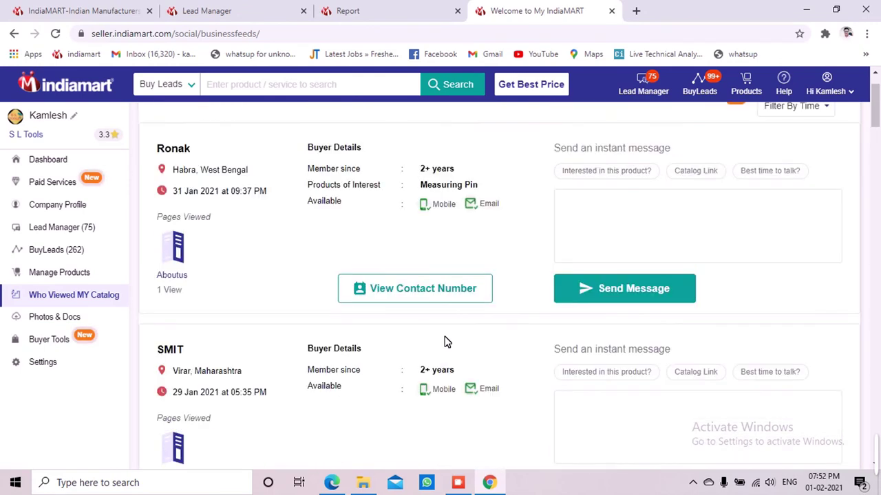
{"action": "left_click", "coordinate": [446, 294]}
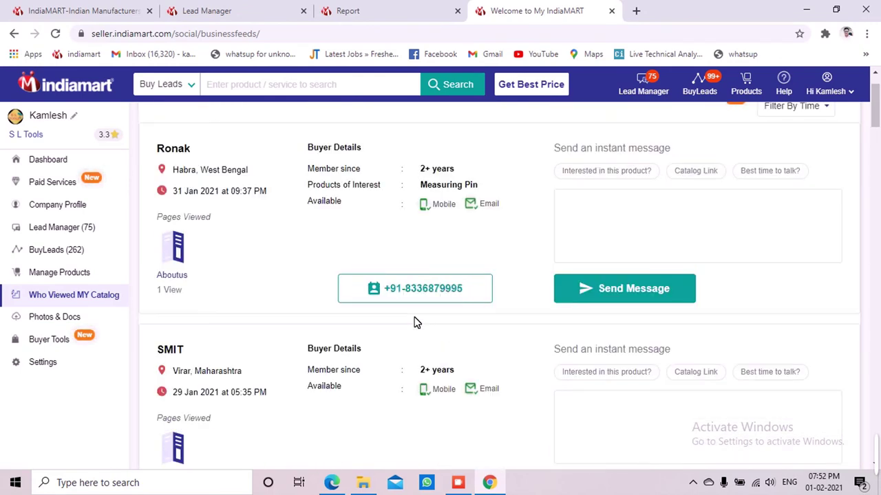
- Find the Hyderabad buyer who viewed the coiling machine and reveal their contact number
{"action": "scroll", "coordinate": [415, 322], "scroll_direction": "down", "scroll_amount": 1}
{"action": "scroll", "coordinate": [415, 322], "scroll_direction": "up", "scroll_amount": 1}
{"action": "scroll", "coordinate": [454, 278], "scroll_direction": "down", "scroll_amount": 2}
{"action": "scroll", "coordinate": [456, 282], "scroll_direction": "down", "scroll_amount": 2}
{"action": "scroll", "coordinate": [476, 282], "scroll_direction": "down", "scroll_amount": 3}
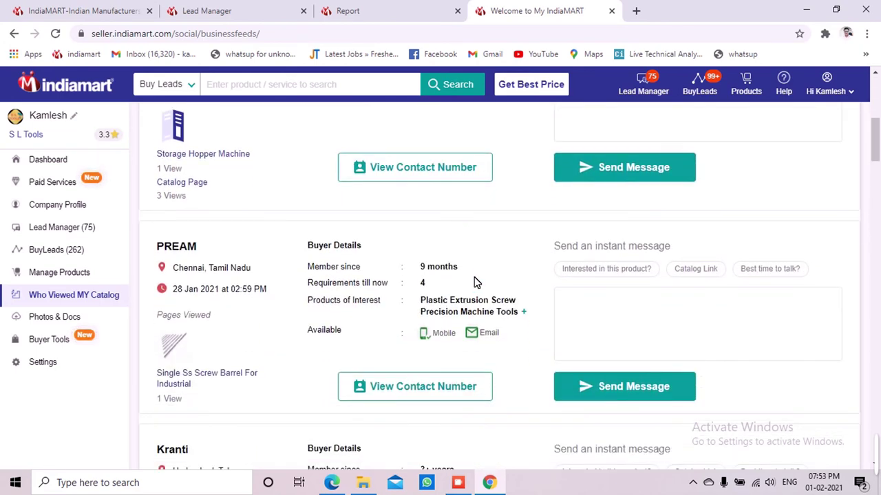
{"action": "scroll", "coordinate": [474, 282], "scroll_direction": "down", "scroll_amount": 2}
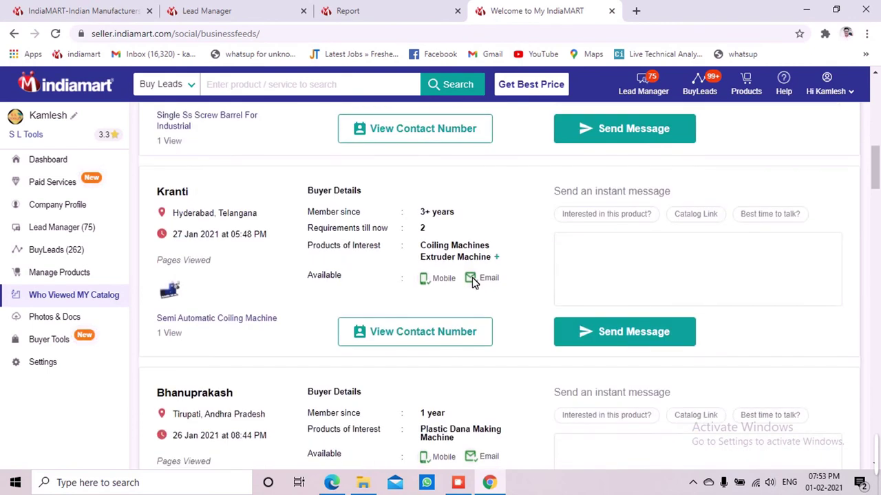
{"action": "scroll", "coordinate": [474, 282], "scroll_direction": "down", "scroll_amount": 1}
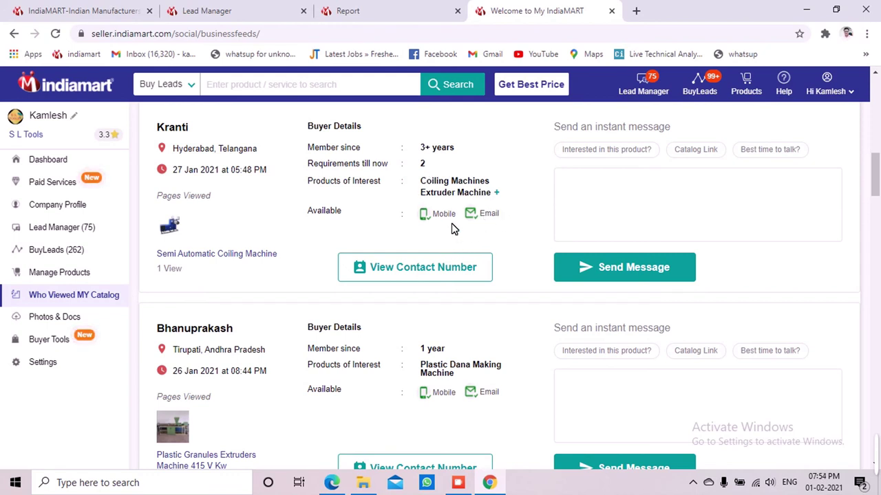
{"action": "left_click", "coordinate": [460, 268]}
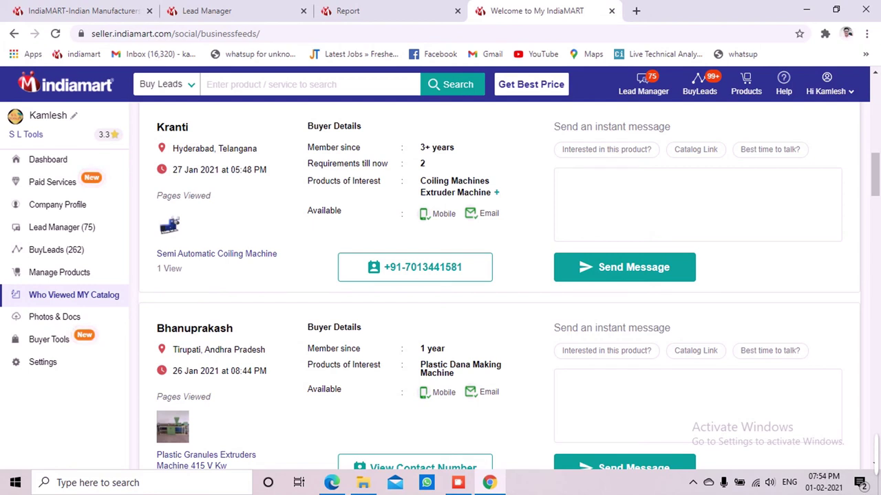
- Fill the Hyderabad buyer's message with the Catalog Link template and send it
{"action": "left_click", "coordinate": [707, 151]}
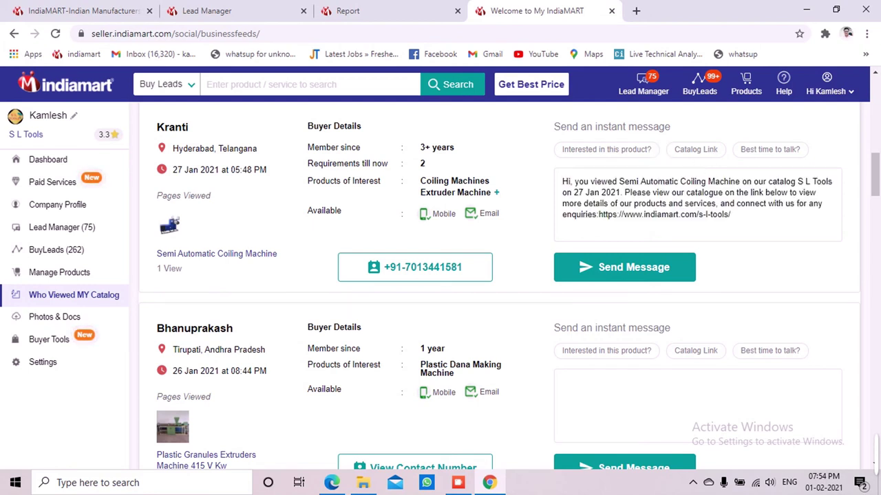
{"action": "left_click", "coordinate": [642, 270]}
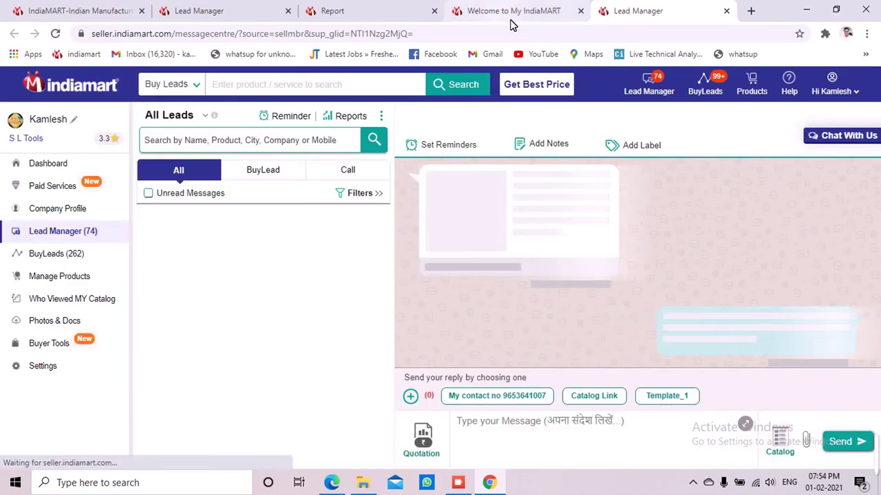
- Verify the catalog message in Lead Manager, then return to the Who Viewed MY Catalog list
{"action": "left_click", "coordinate": [511, 15]}
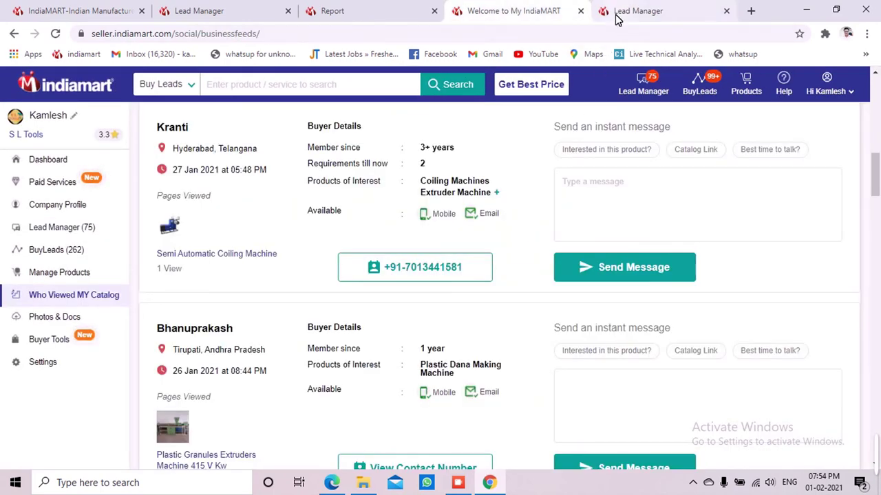
{"action": "left_click", "coordinate": [629, 13]}
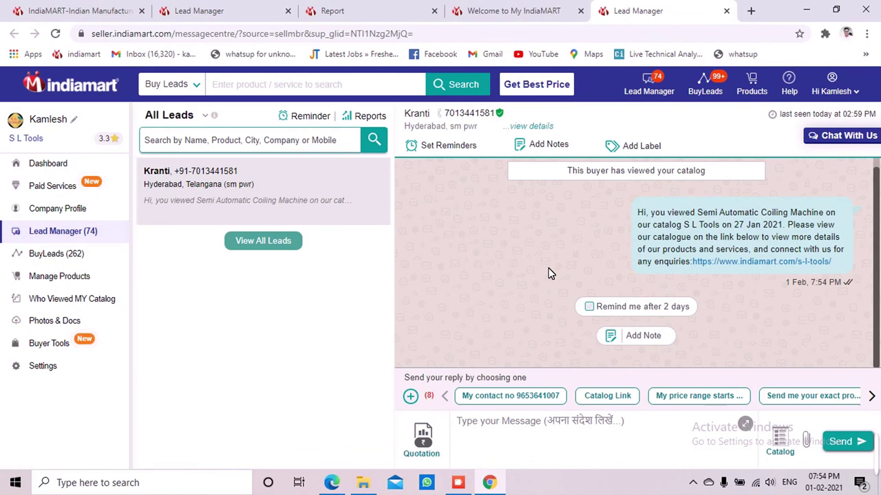
{"action": "left_click", "coordinate": [547, 11]}
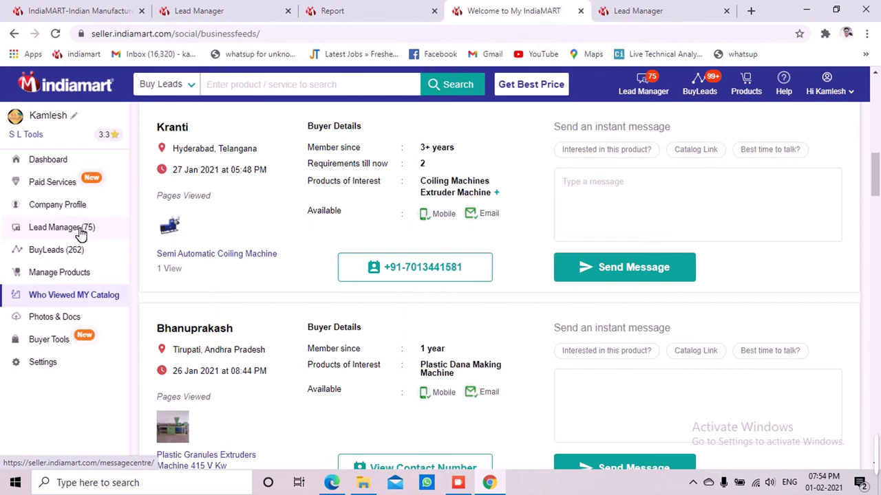
{"action": "scroll", "coordinate": [255, 284], "scroll_direction": "down", "scroll_amount": 1}
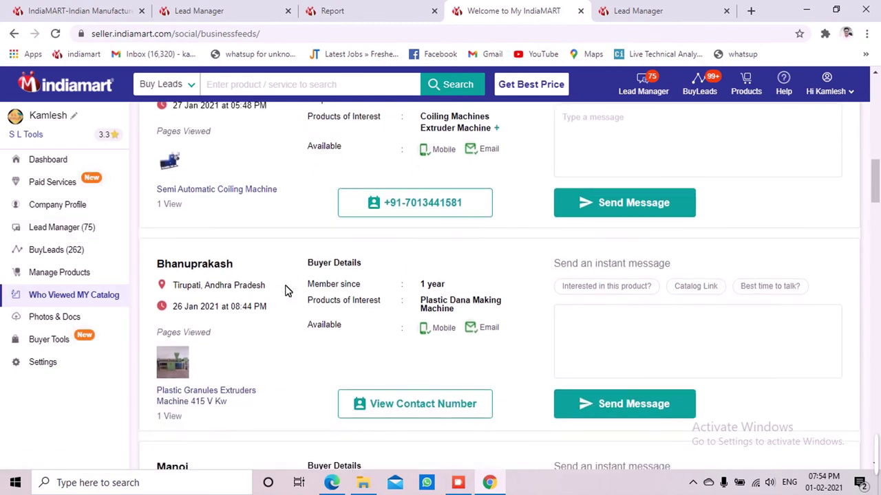
- Browse the Photos & Docs library, then open the Post Buy Requirement form under Buyer Tools
{"action": "left_click", "coordinate": [61, 324]}
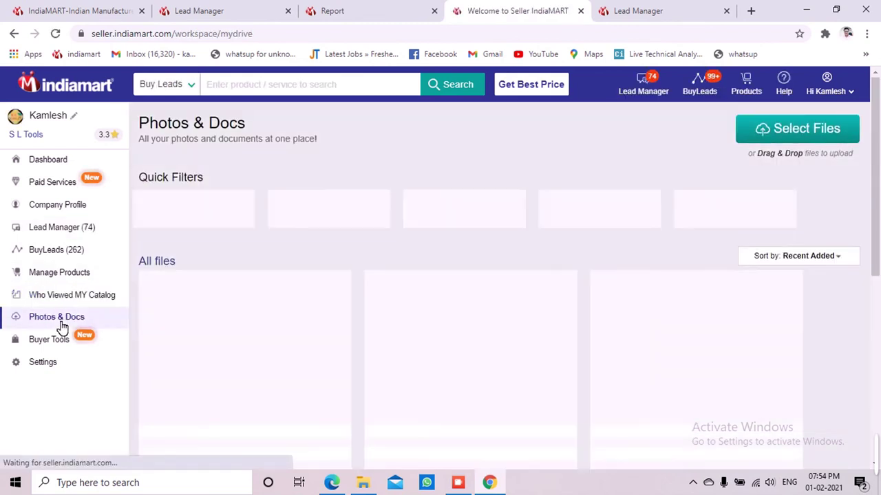
{"action": "scroll", "coordinate": [450, 273], "scroll_direction": "down", "scroll_amount": 4}
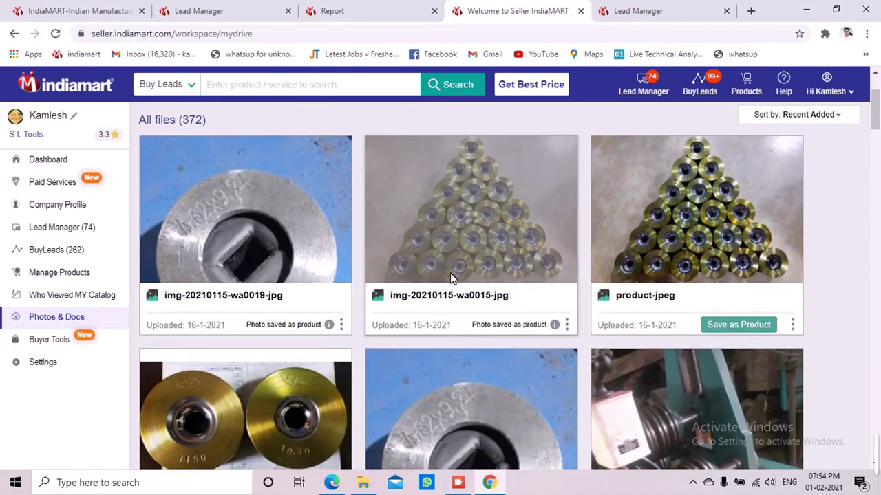
{"action": "scroll", "coordinate": [450, 272], "scroll_direction": "down", "scroll_amount": 10}
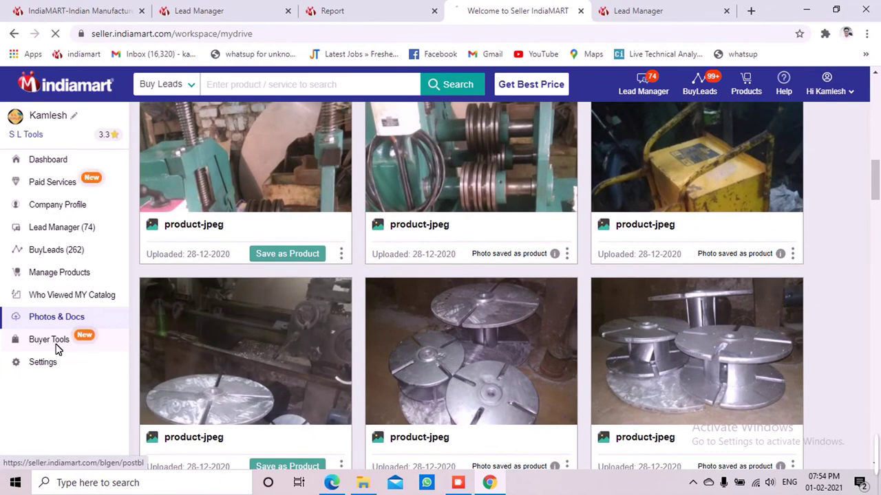
{"action": "left_click", "coordinate": [67, 346]}
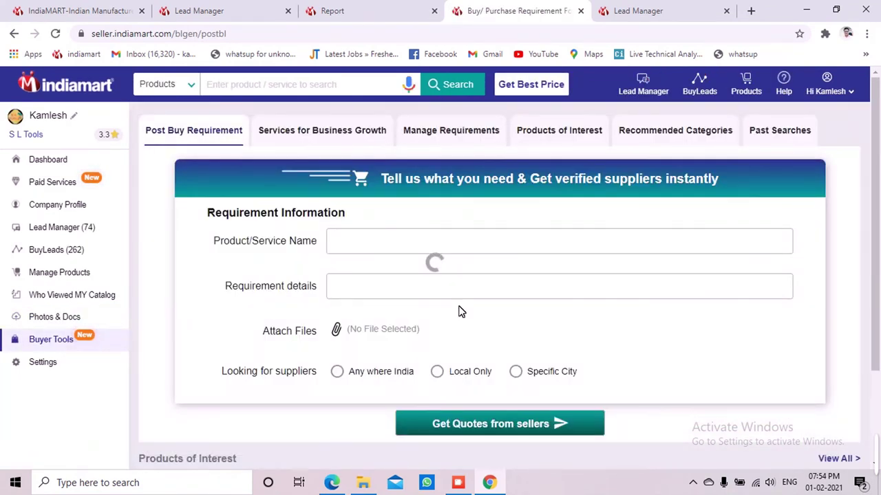
{"action": "scroll", "coordinate": [455, 312], "scroll_direction": "down", "scroll_amount": 1}
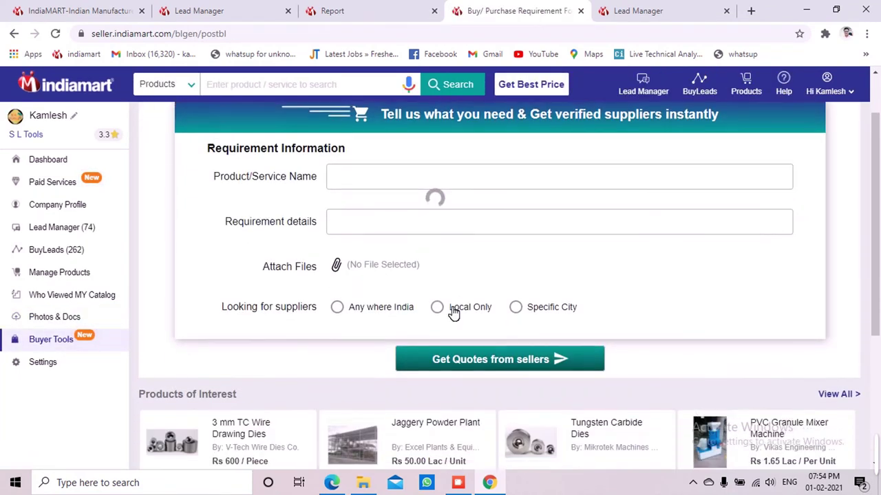
- Review Notification Settings, then view Account Settings for email-reply sync, catalog PDF and account disabling
{"action": "left_click", "coordinate": [66, 373]}
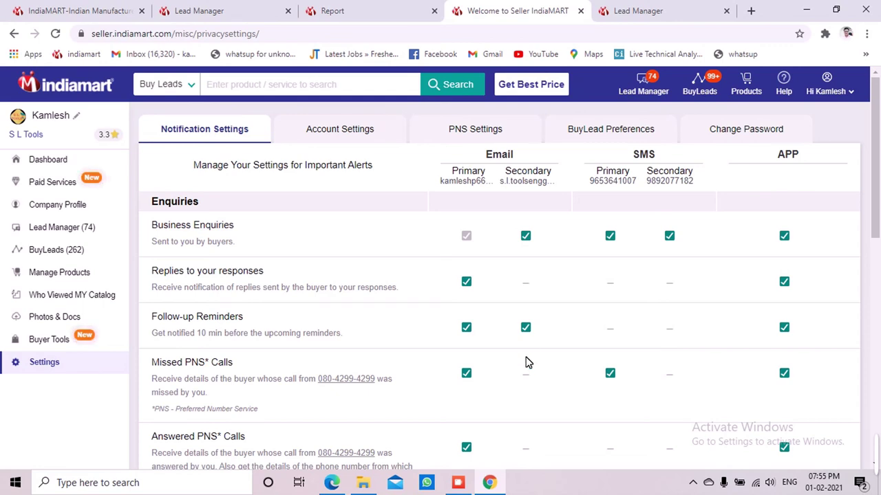
{"action": "scroll", "coordinate": [617, 301], "scroll_direction": "down", "scroll_amount": 5}
{"action": "scroll", "coordinate": [617, 300], "scroll_direction": "down", "scroll_amount": 3}
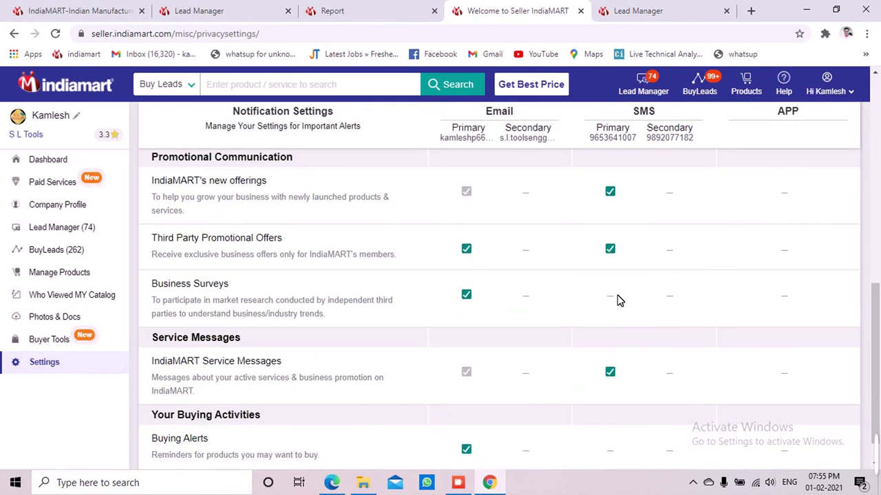
{"action": "scroll", "coordinate": [617, 301], "scroll_direction": "up", "scroll_amount": 8}
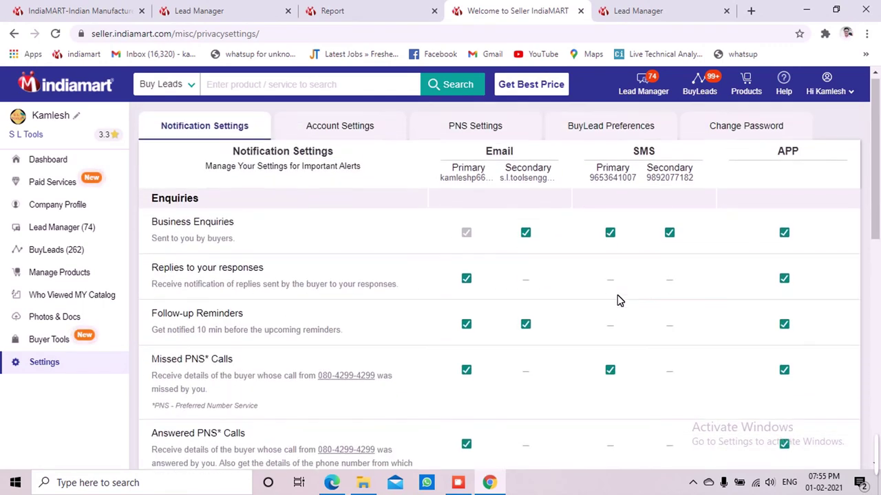
{"action": "scroll", "coordinate": [617, 301], "scroll_direction": "down", "scroll_amount": 3}
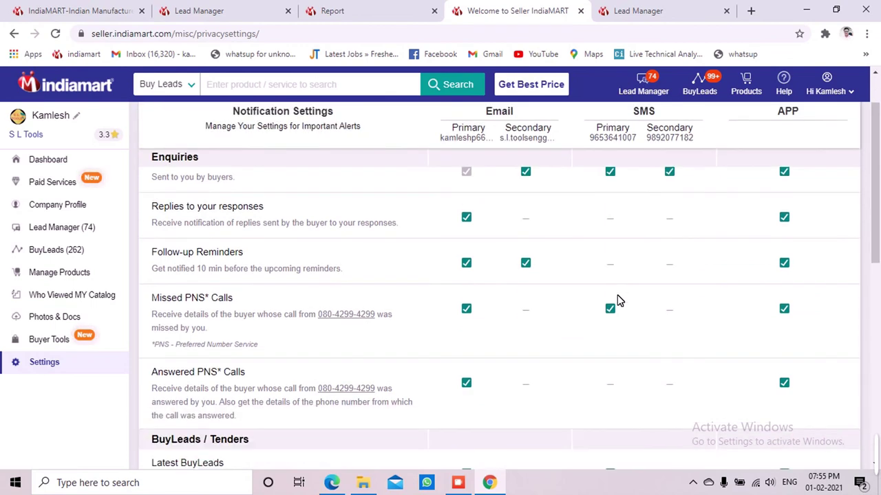
{"action": "scroll", "coordinate": [617, 301], "scroll_direction": "down", "scroll_amount": 4}
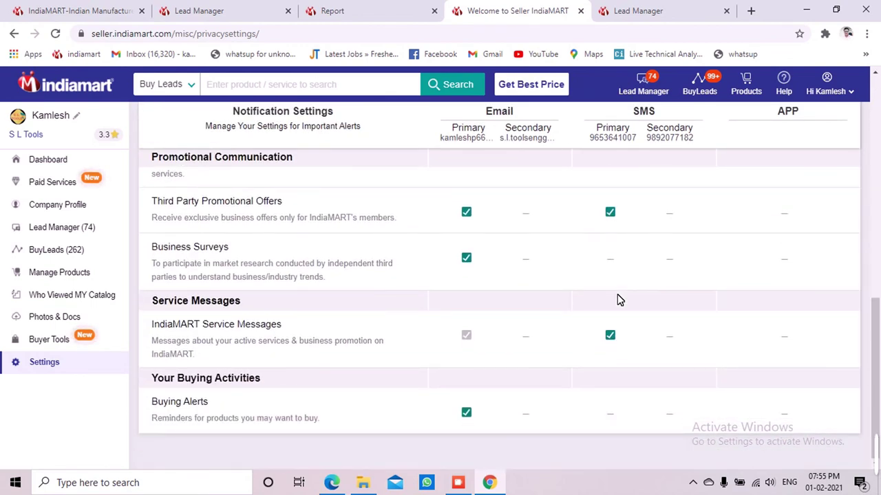
{"action": "scroll", "coordinate": [617, 301], "scroll_direction": "up", "scroll_amount": 8}
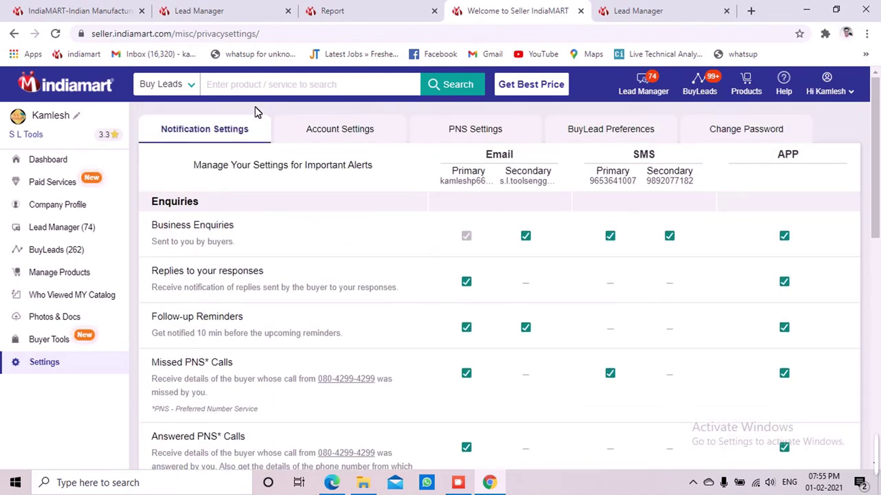
{"action": "left_click", "coordinate": [344, 123]}
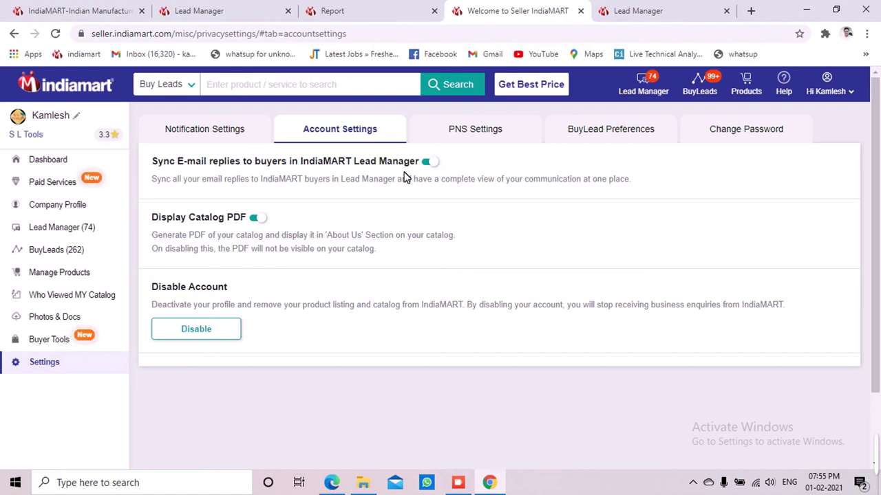
- View PNS Settings, then BuyLead Preferences showing no preferred locations and Extrusion Dies category
{"action": "left_click", "coordinate": [492, 133]}
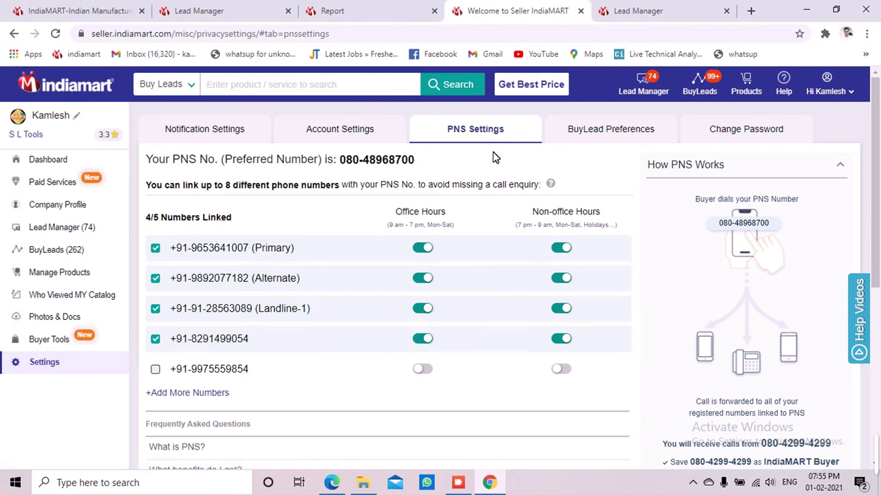
{"action": "left_click", "coordinate": [611, 135]}
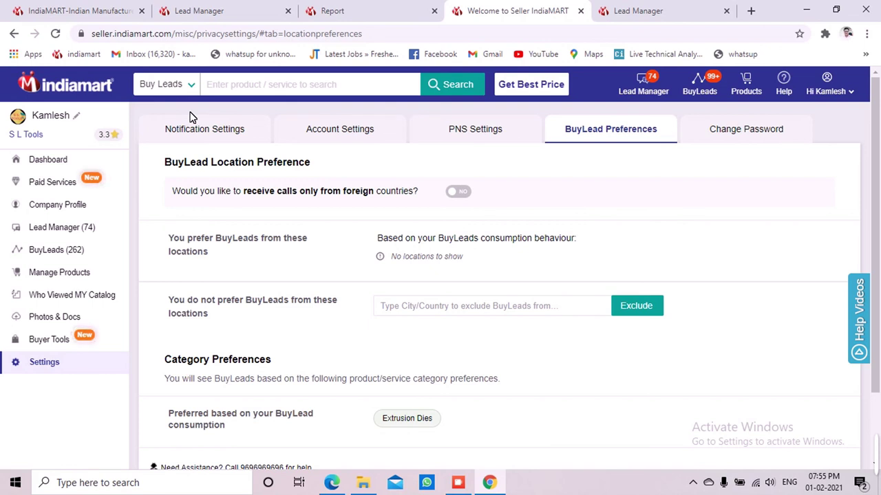
{"action": "scroll", "coordinate": [254, 251], "scroll_direction": "down", "scroll_amount": 2}
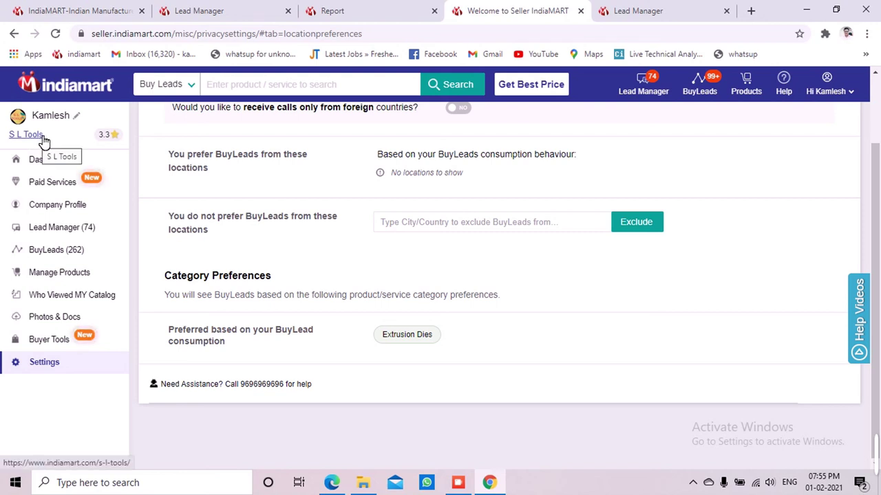
- Open the S L Tools public catalog website in a new tab and skim its top section
{"action": "left_click", "coordinate": [39, 135]}
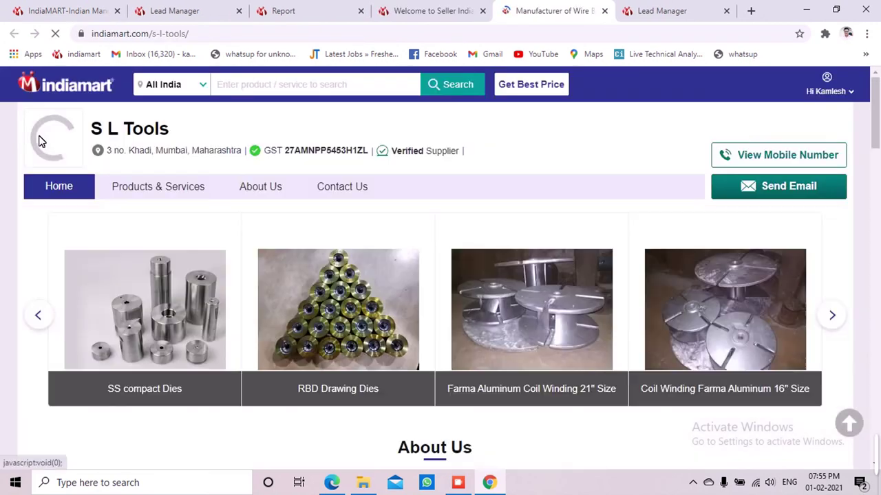
{"action": "mouse_move", "coordinate": [157, 186]}
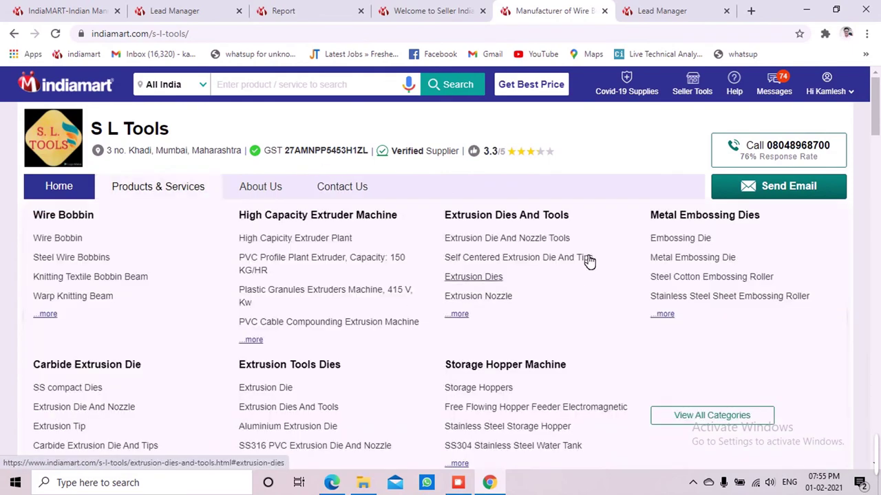
{"action": "scroll", "coordinate": [483, 303], "scroll_direction": "down", "scroll_amount": 1}
{"action": "scroll", "coordinate": [576, 338], "scroll_direction": "down", "scroll_amount": 4}
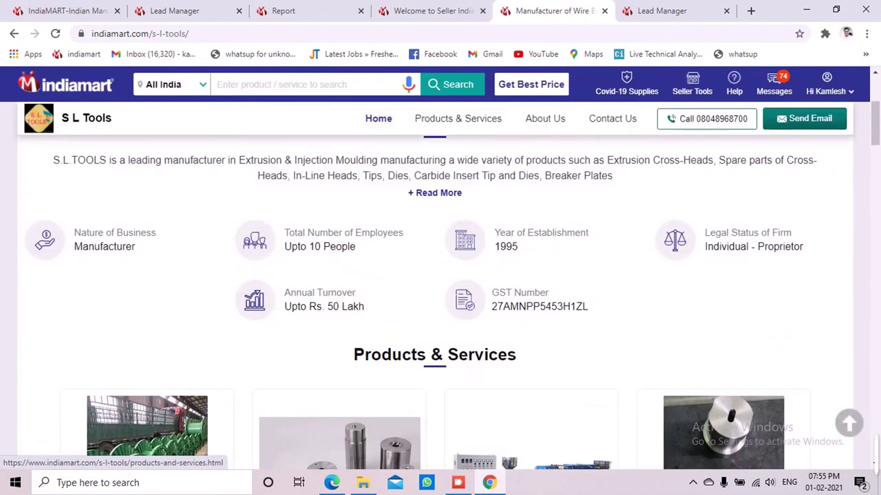
{"action": "scroll", "coordinate": [402, 337], "scroll_direction": "up", "scroll_amount": 3}
{"action": "scroll", "coordinate": [403, 337], "scroll_direction": "up", "scroll_amount": 2}
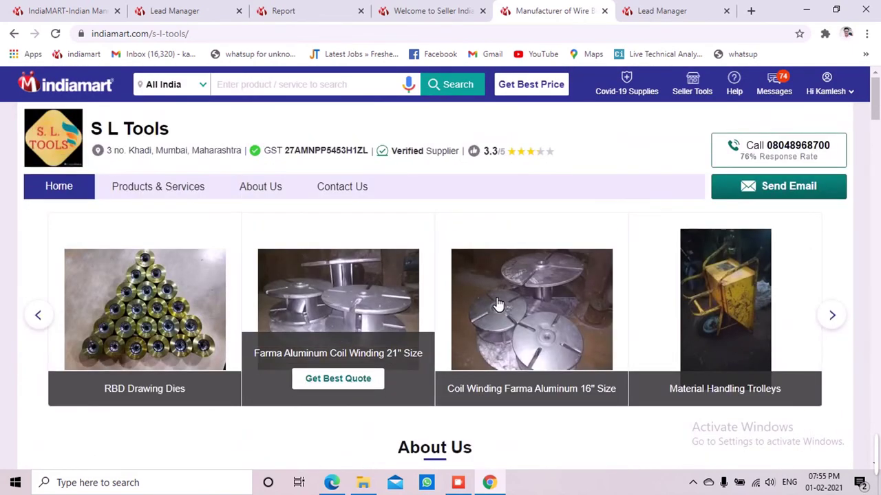
- Advance the product carousel twice and browse the company details and contact section
{"action": "left_click", "coordinate": [830, 320]}
{"action": "left_click", "coordinate": [830, 316]}
{"action": "scroll", "coordinate": [654, 303], "scroll_direction": "down", "scroll_amount": 2}
{"action": "scroll", "coordinate": [635, 289], "scroll_direction": "down", "scroll_amount": 7}
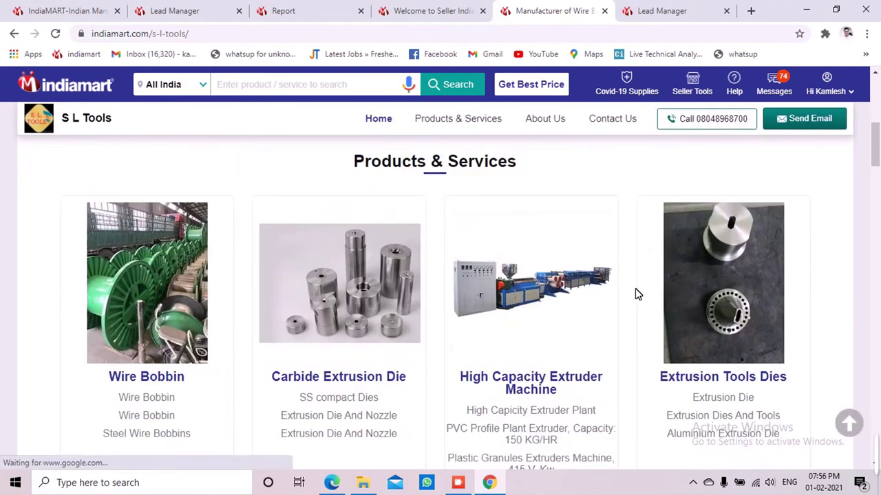
{"action": "scroll", "coordinate": [636, 289], "scroll_direction": "down", "scroll_amount": 6}
{"action": "scroll", "coordinate": [635, 289], "scroll_direction": "up", "scroll_amount": 4}
{"action": "scroll", "coordinate": [635, 294], "scroll_direction": "down", "scroll_amount": 15}
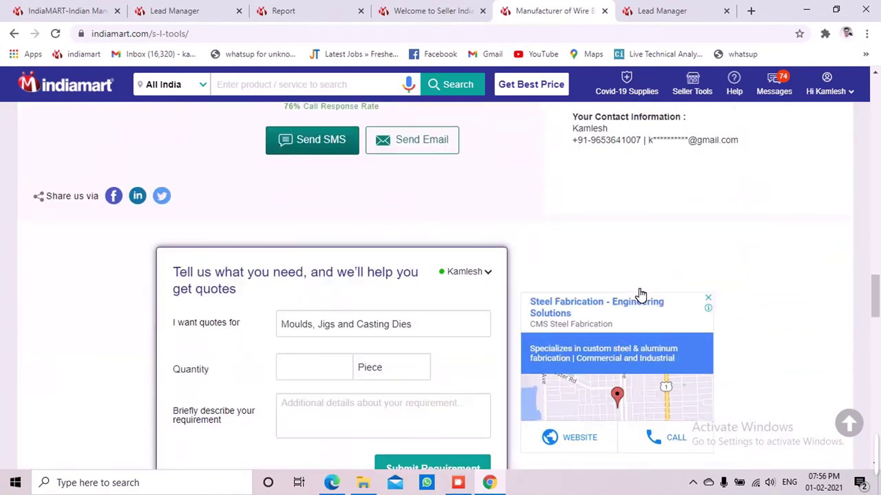
{"action": "scroll", "coordinate": [635, 295], "scroll_direction": "up", "scroll_amount": 2}
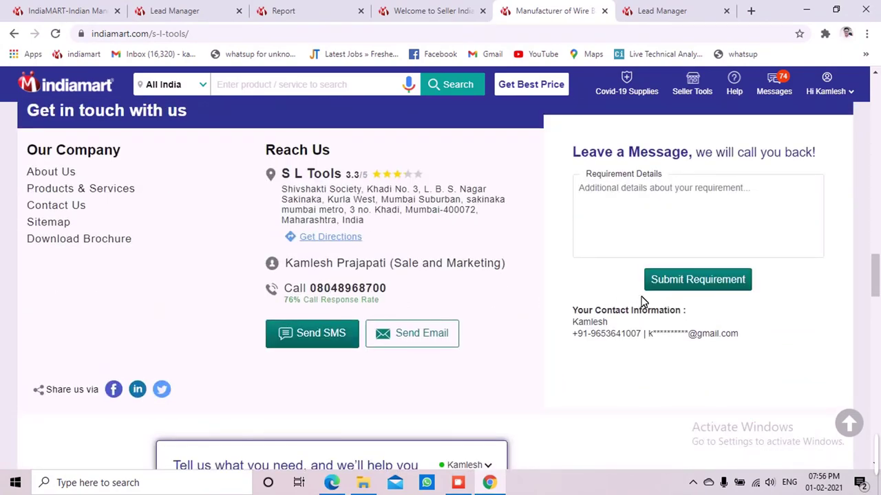
{"action": "scroll", "coordinate": [513, 304], "scroll_direction": "up", "scroll_amount": 15}
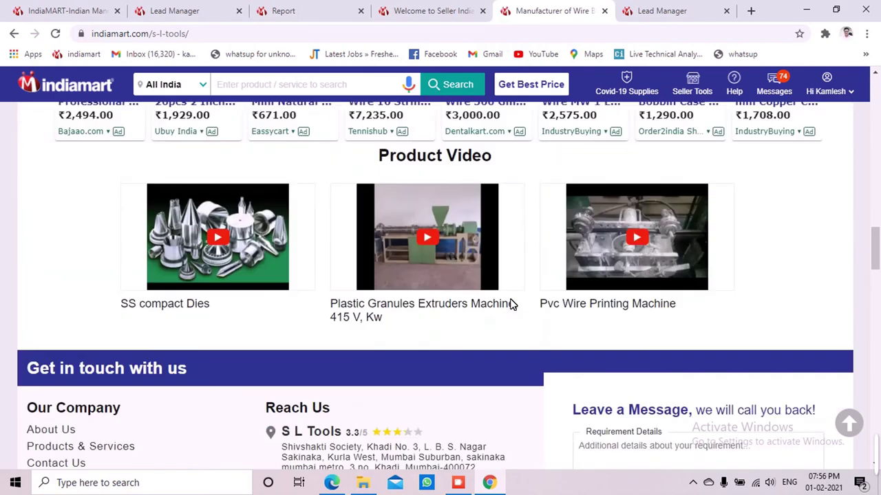
{"action": "scroll", "coordinate": [585, 138], "scroll_direction": "up", "scroll_amount": 3}
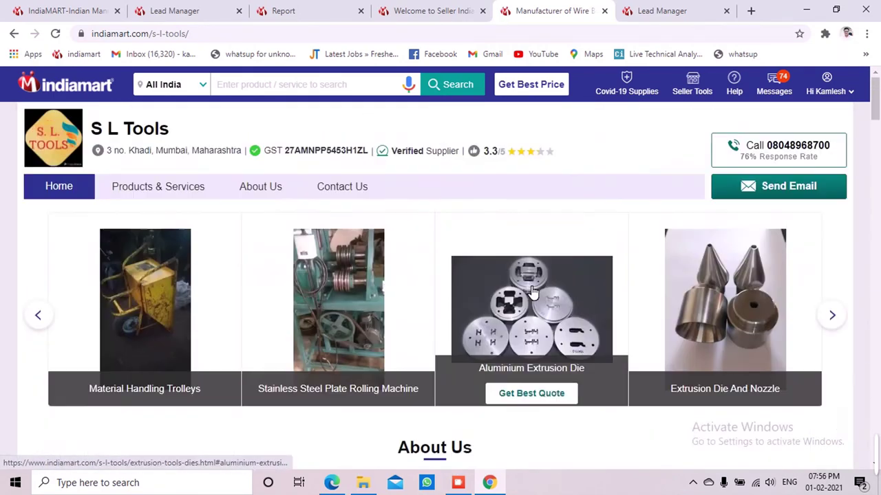